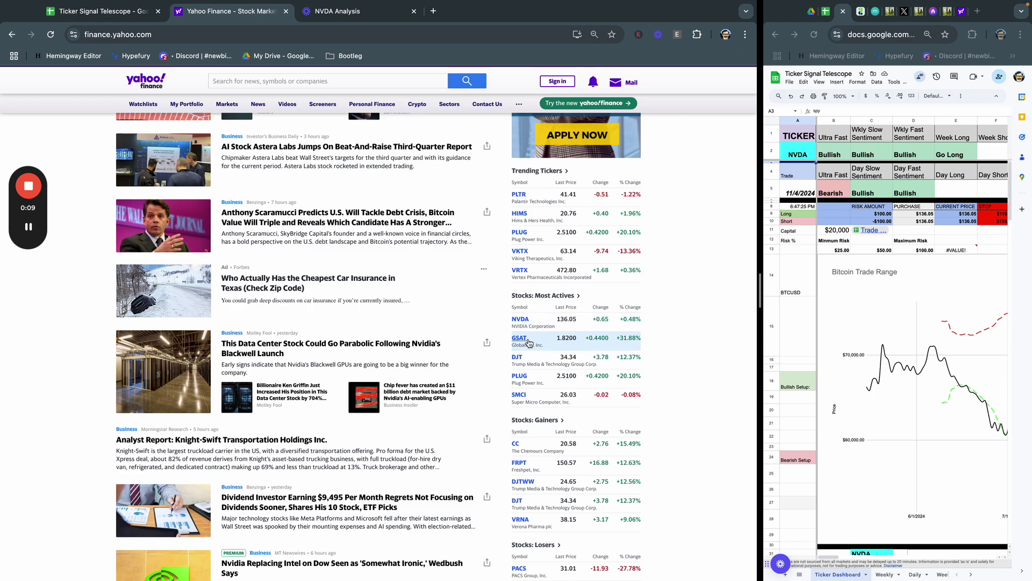
# Replace NVDA with GSAT in the Ticker Dashboard's ticker cell A2.
pyautogui.click(110, 11)
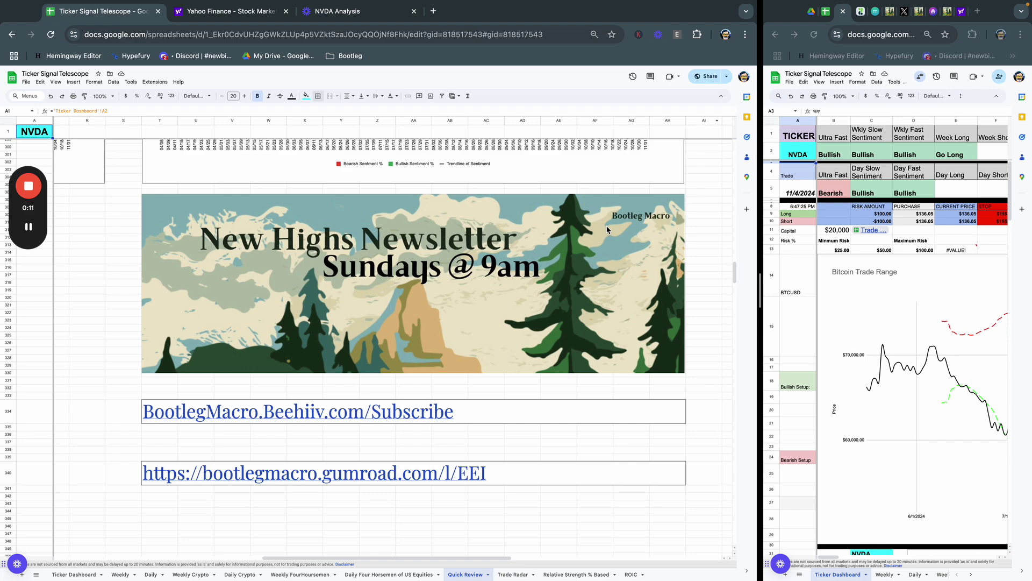
pyautogui.click(150, 574)
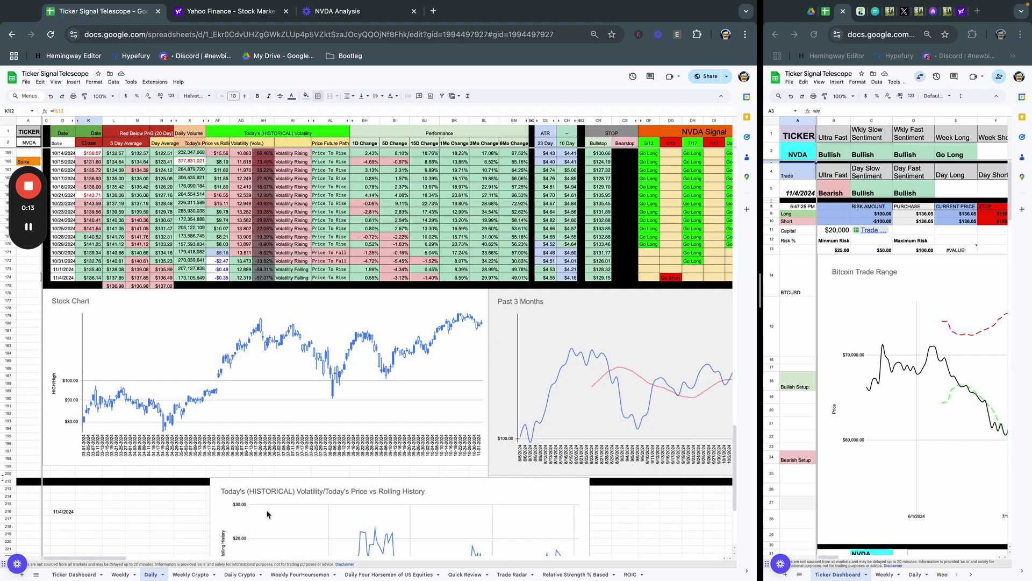
pyautogui.scroll(3, 280, 494)
pyautogui.click(807, 158)
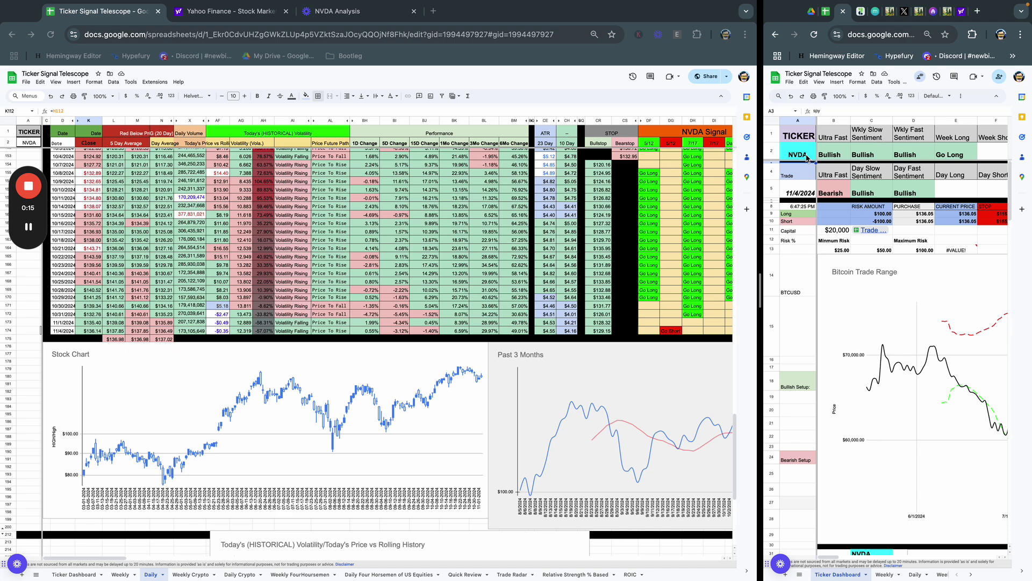
pyautogui.click(806, 157)
pyautogui.write('GSAT')
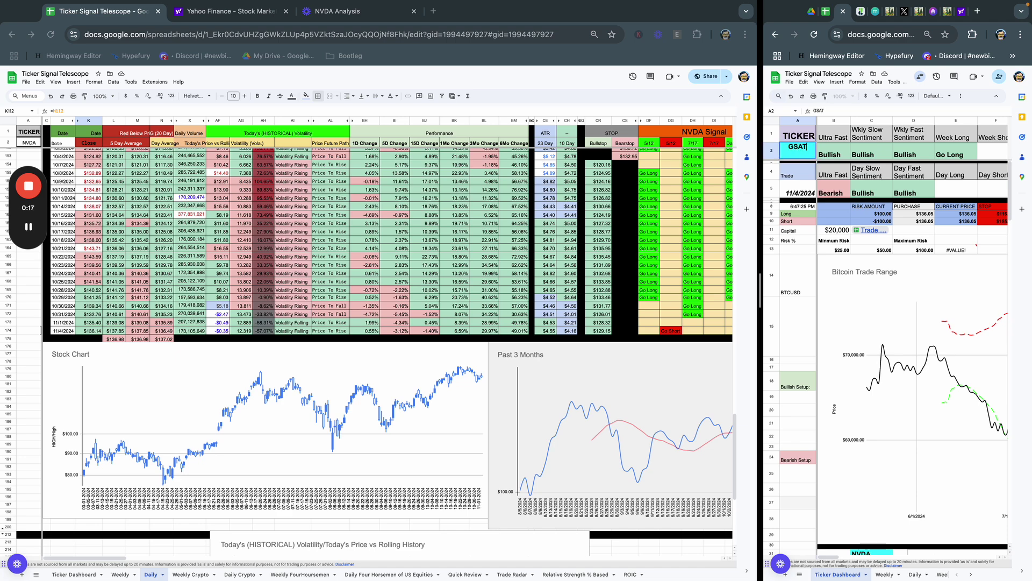
pyautogui.click(930, 240)
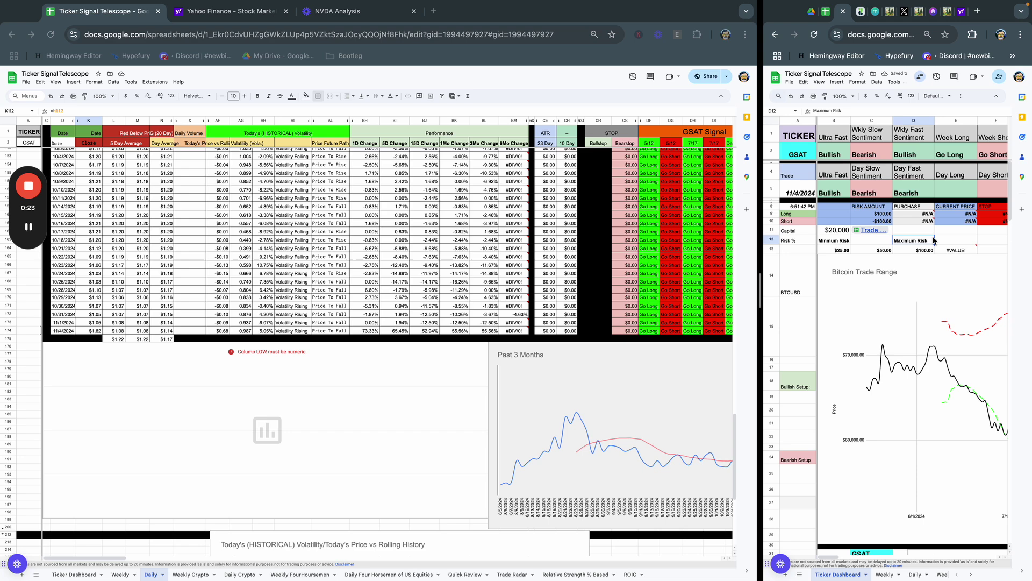
pyautogui.click(374, 336)
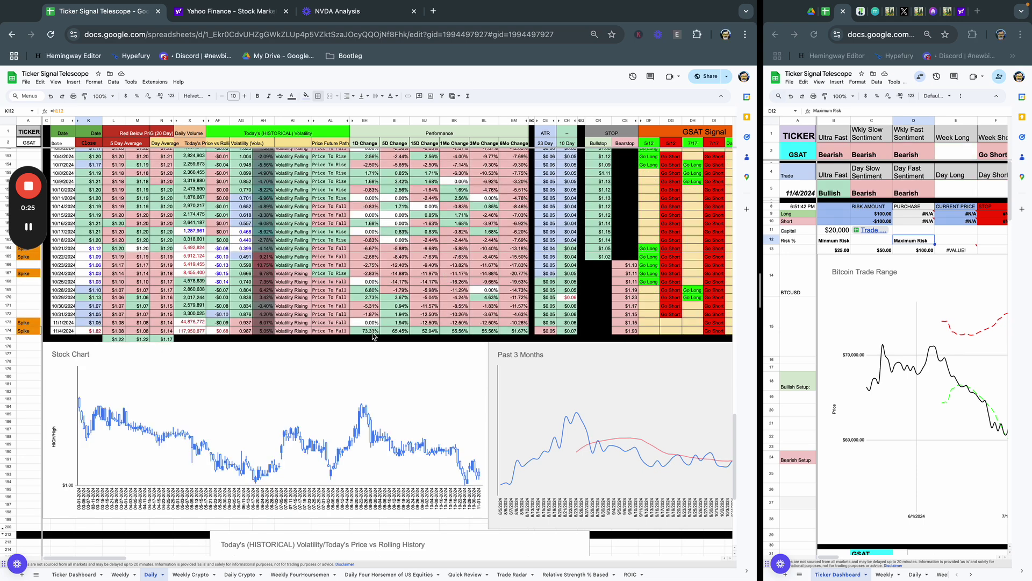
pyautogui.click(373, 331)
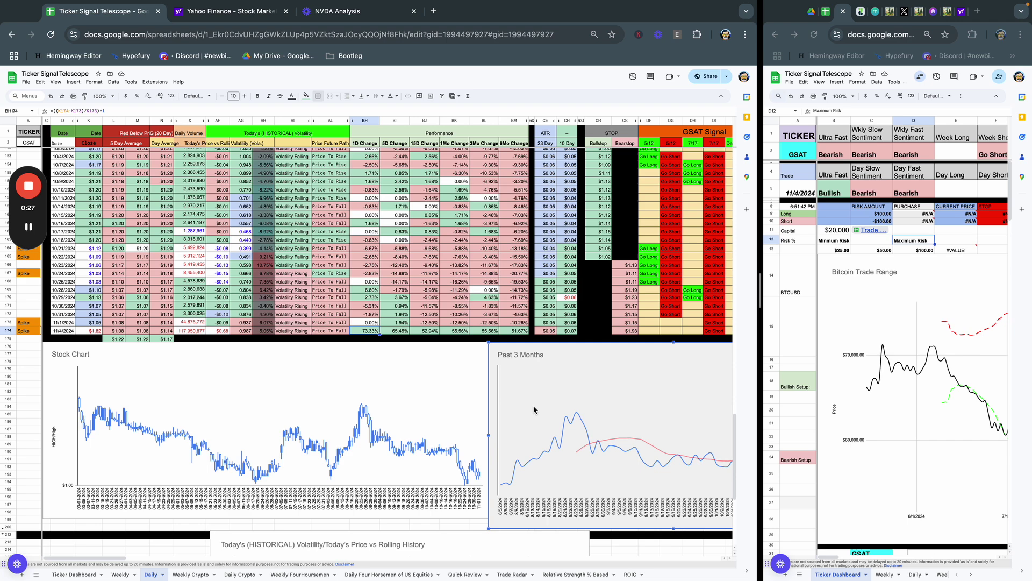
pyautogui.click(443, 411)
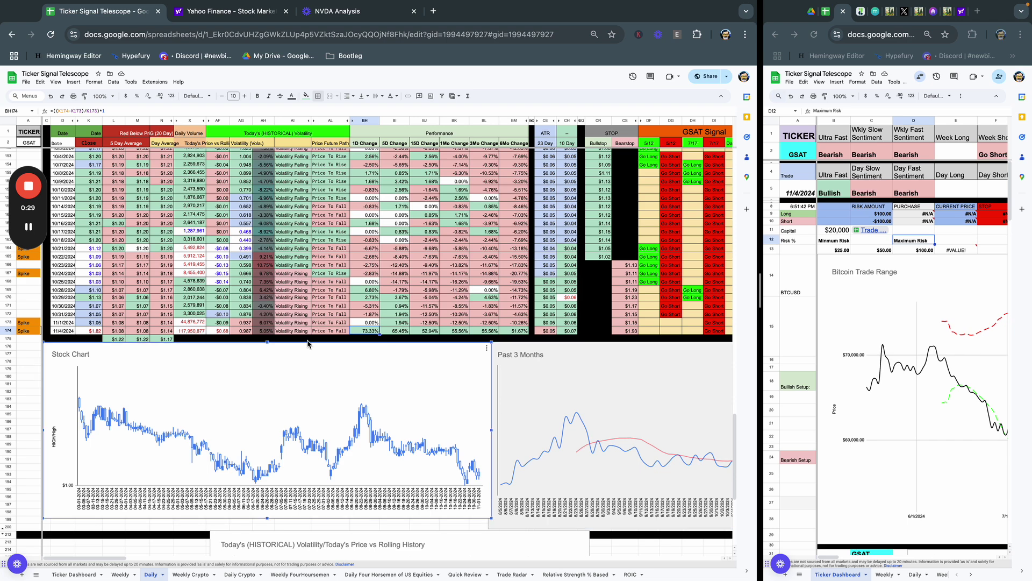
pyautogui.click(91, 326)
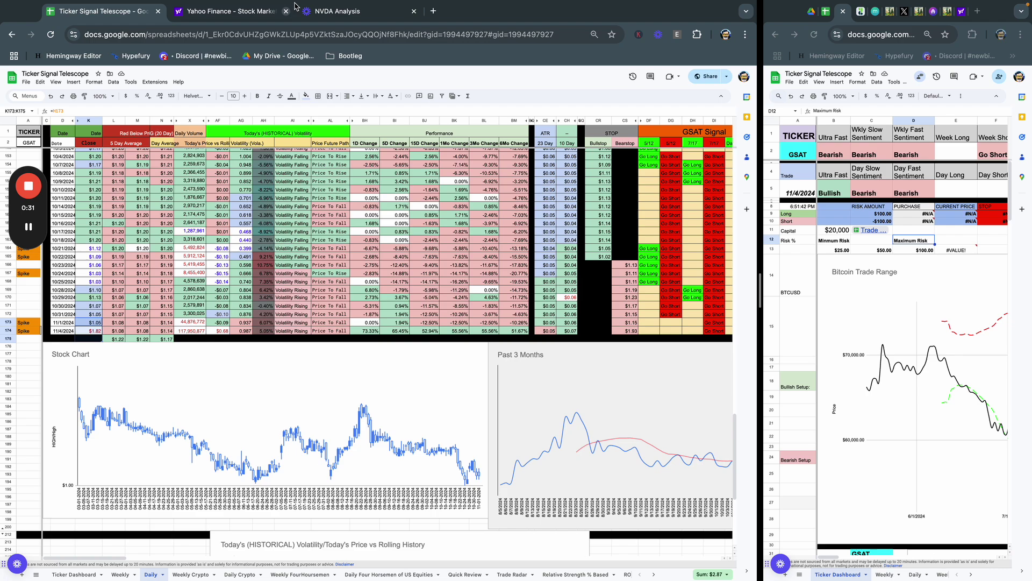
pyautogui.click(231, 11)
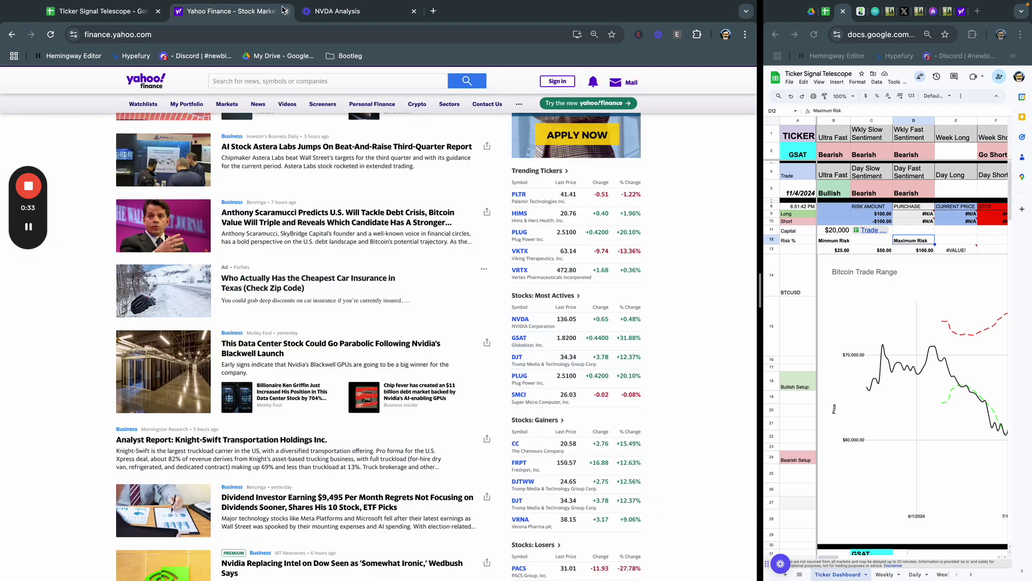
pyautogui.click(344, 12)
pyautogui.click(75, 15)
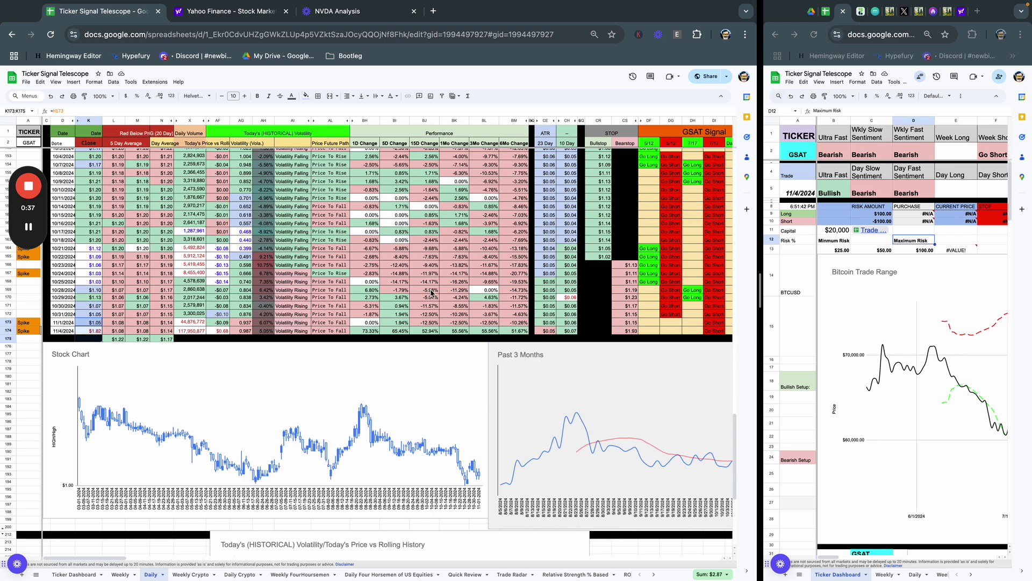
pyautogui.click(27, 363)
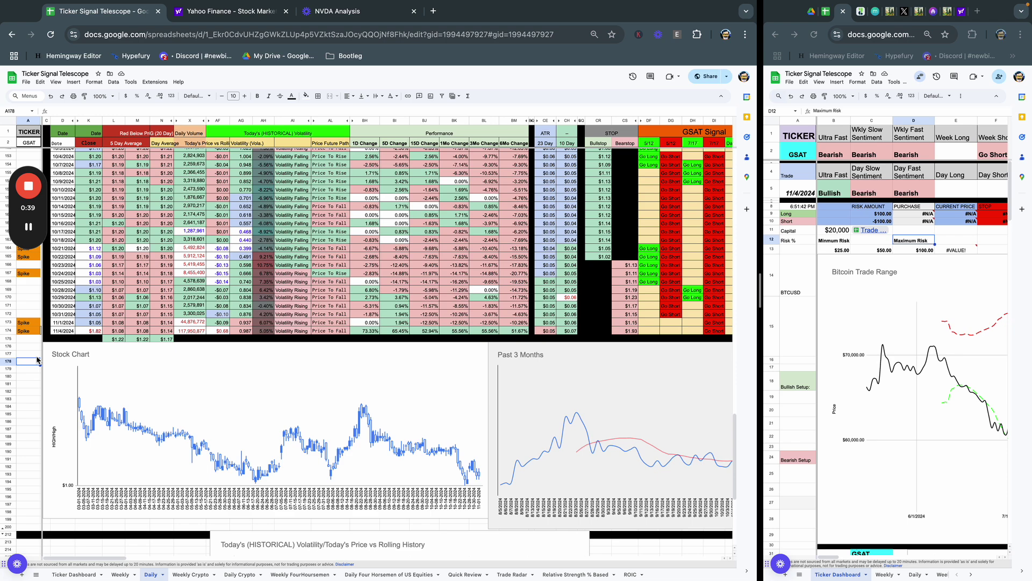
pyautogui.scroll(1, 106, 324)
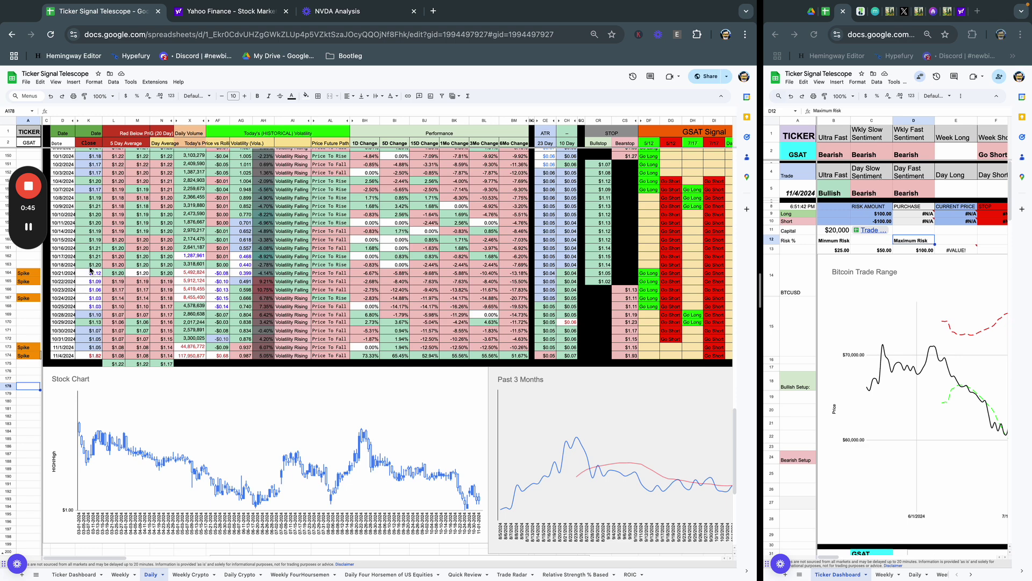
pyautogui.click(132, 292)
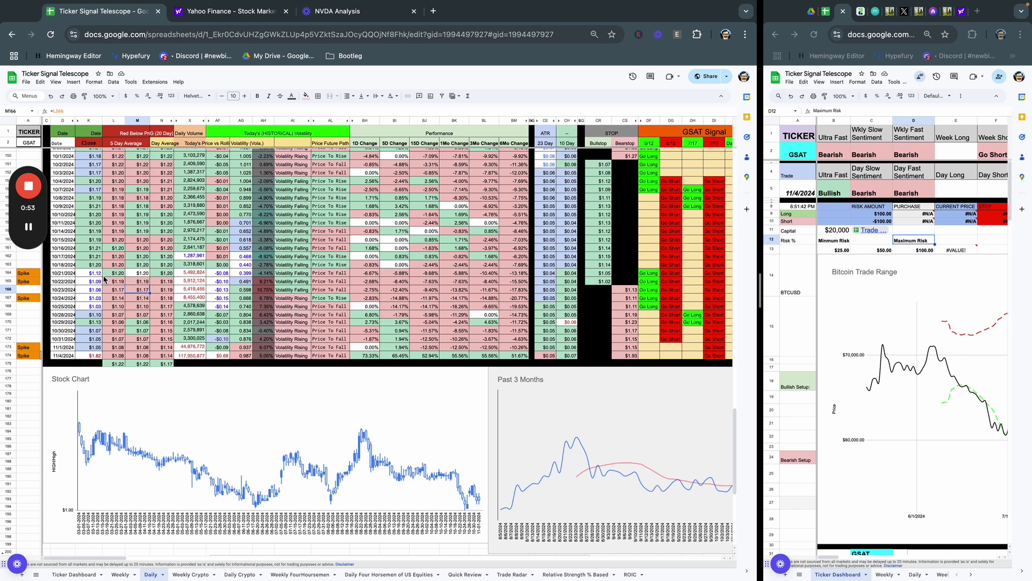
pyautogui.moveTo(162, 274); pyautogui.dragTo(164, 317)
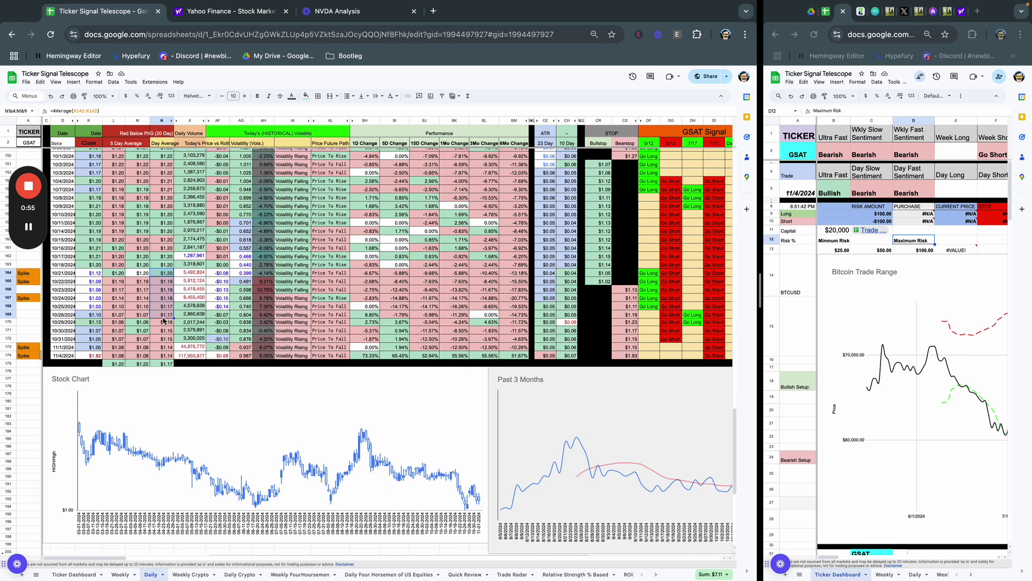
pyautogui.click(102, 315)
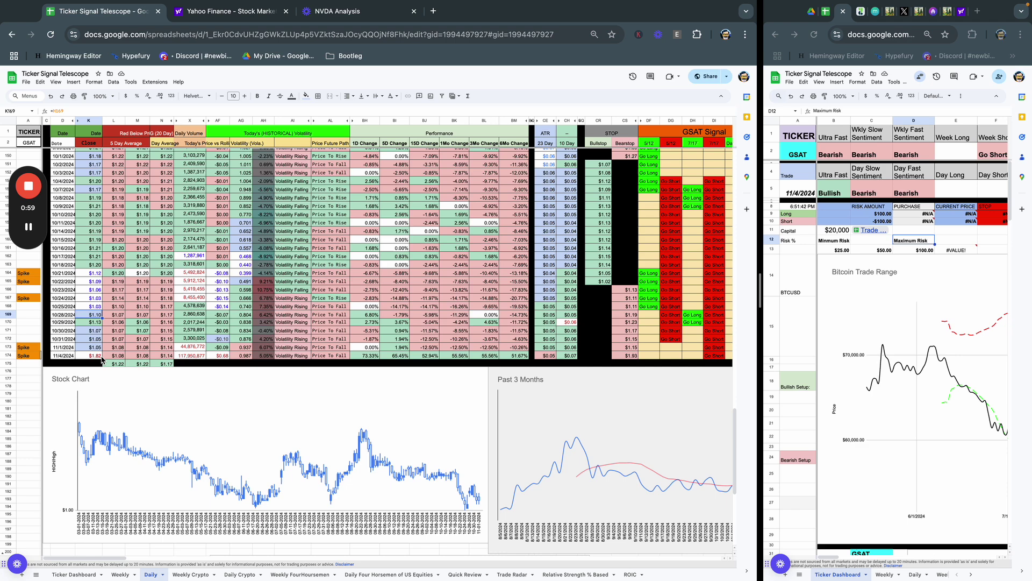
pyautogui.press('super+Down')
pyautogui.click(119, 364)
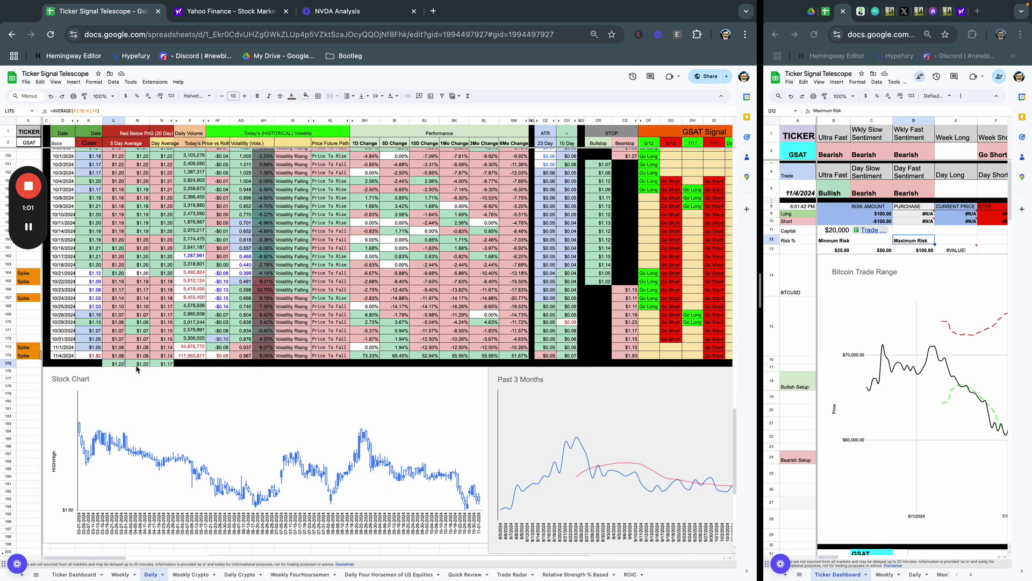
pyautogui.click(169, 364)
pyautogui.click(201, 357)
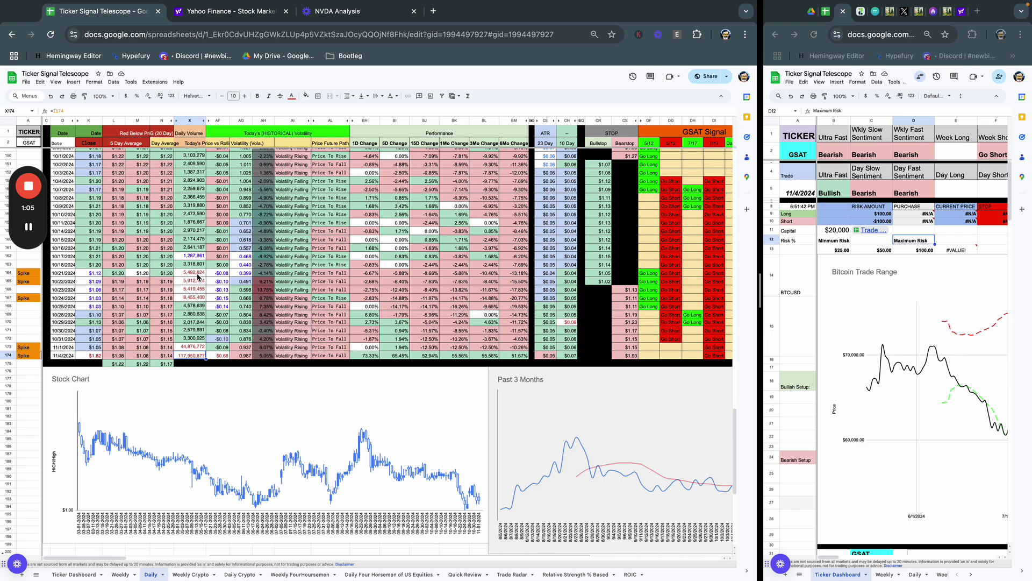
pyautogui.moveTo(198, 277); pyautogui.dragTo(195, 355)
pyautogui.click(194, 355)
pyautogui.click(25, 274)
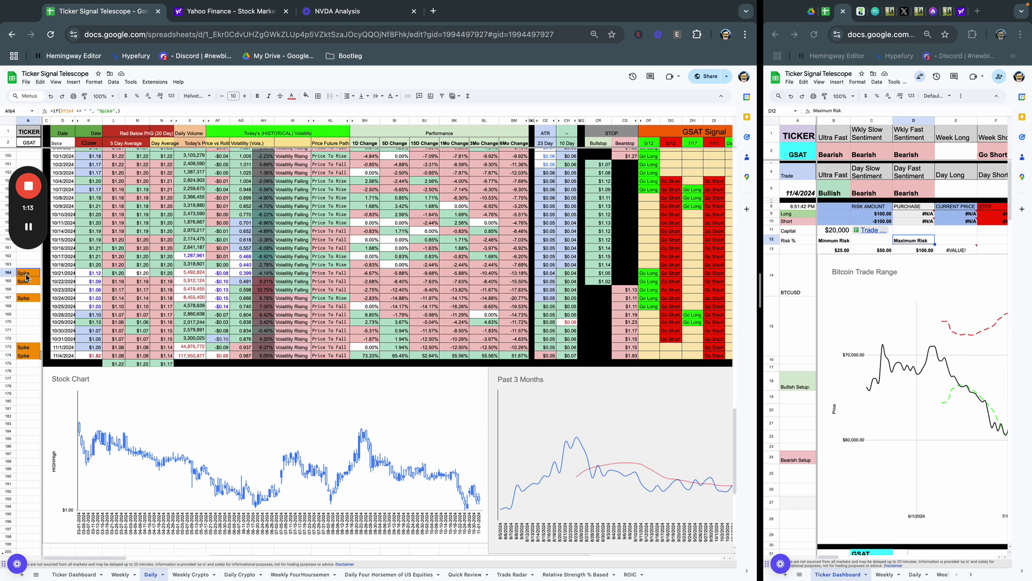
pyautogui.click(192, 274)
pyautogui.click(197, 281)
pyautogui.click(201, 291)
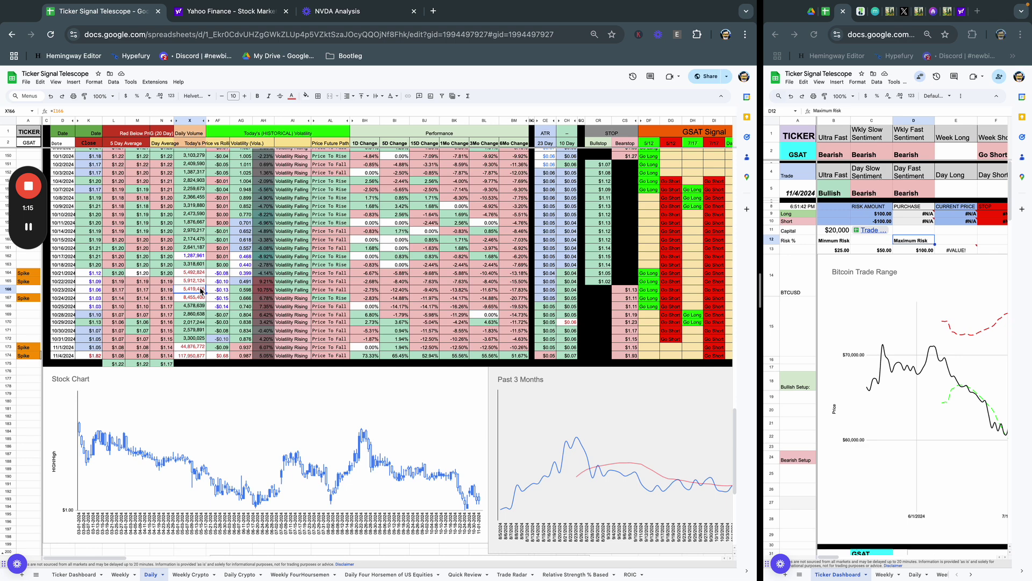
pyautogui.click(199, 299)
pyautogui.click(200, 347)
pyautogui.click(200, 356)
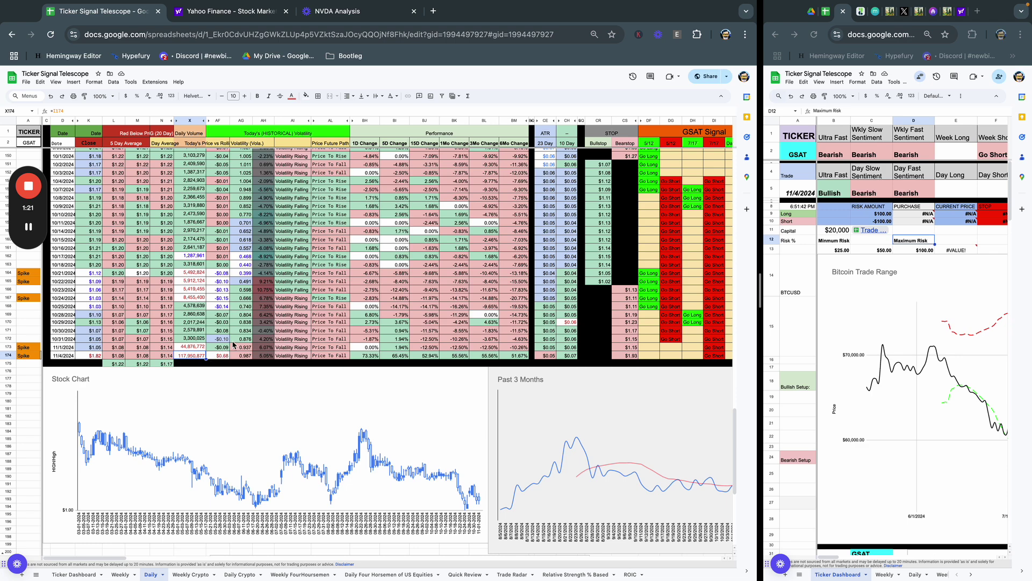
# Check GSAT's latest 1-day through 6-month change values in row 174 of the Daily sheet.
pyautogui.scroll(-1, 393, 355)
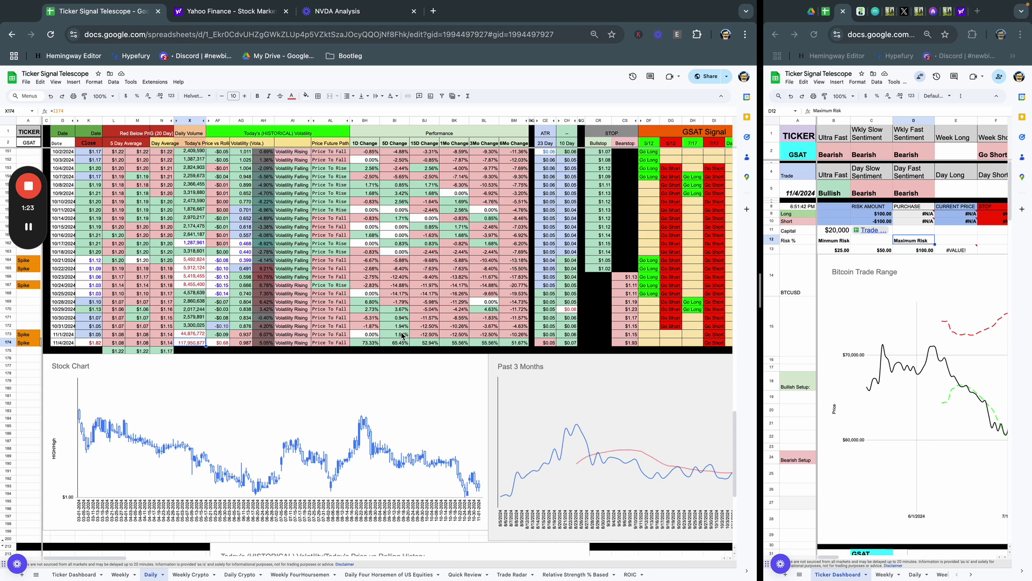
pyautogui.click(373, 343)
pyautogui.click(401, 340)
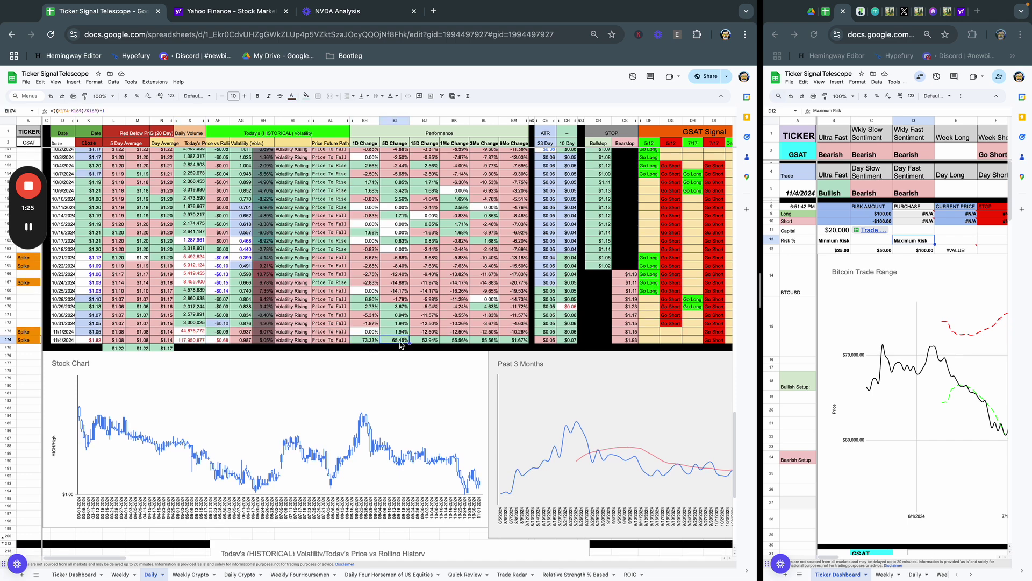
pyautogui.click(434, 340)
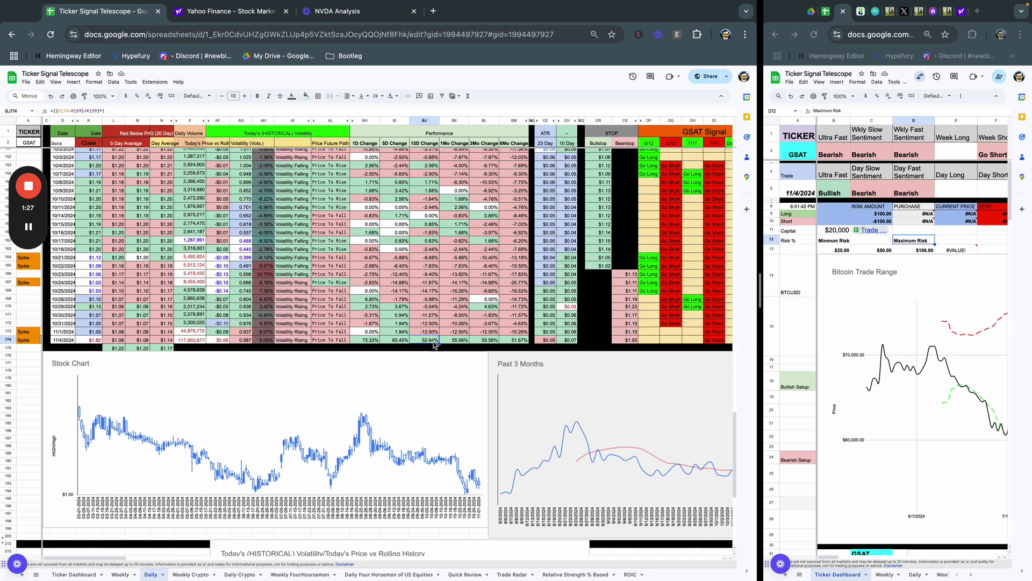
pyautogui.click(456, 341)
pyautogui.click(485, 341)
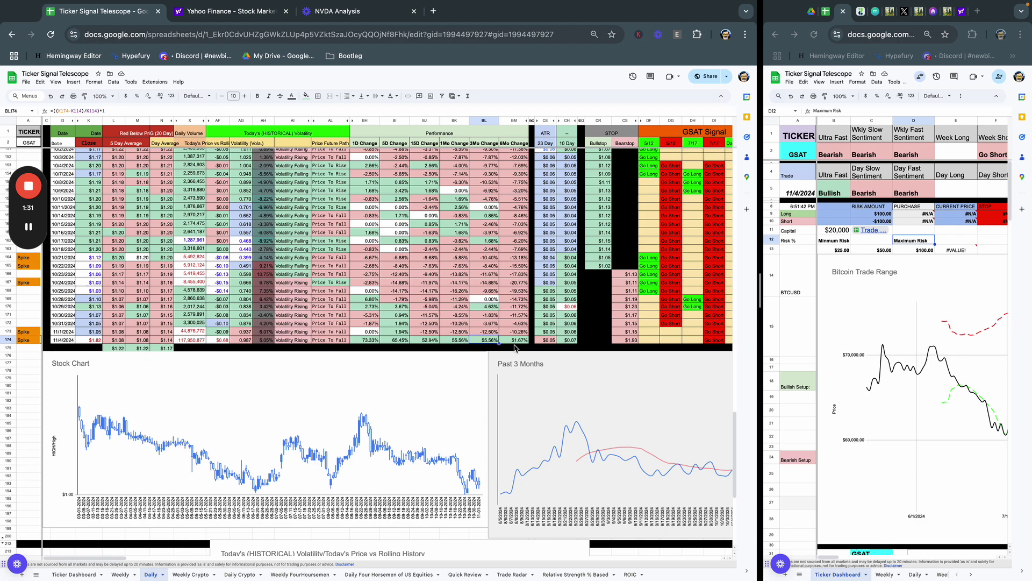
pyautogui.click(519, 342)
# On the Ticker Dashboard, inspect the Market Cap cell S42 showing #N/A.
pyautogui.scroll(3, 498, 347)
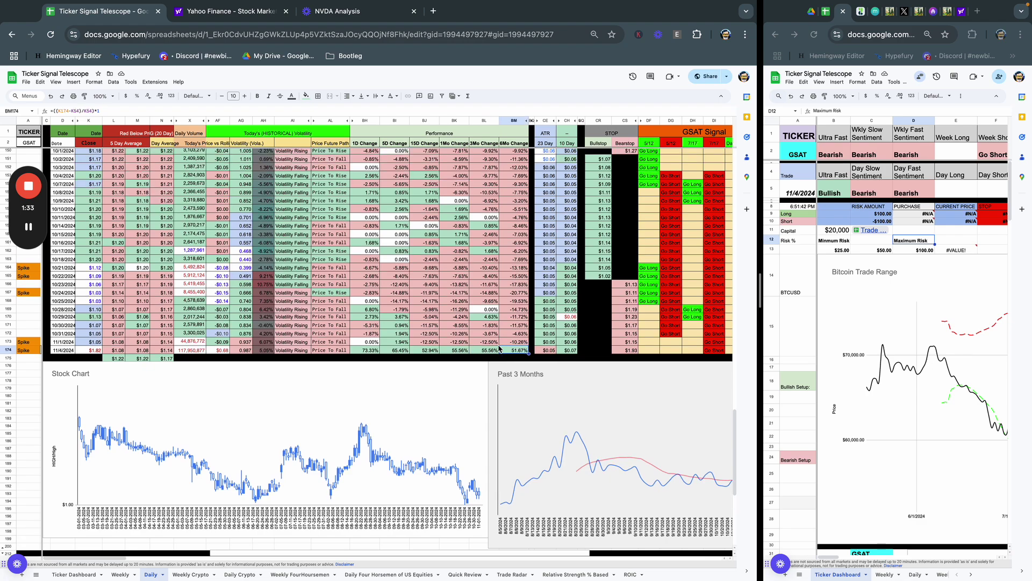
pyautogui.scroll(-5, 499, 349)
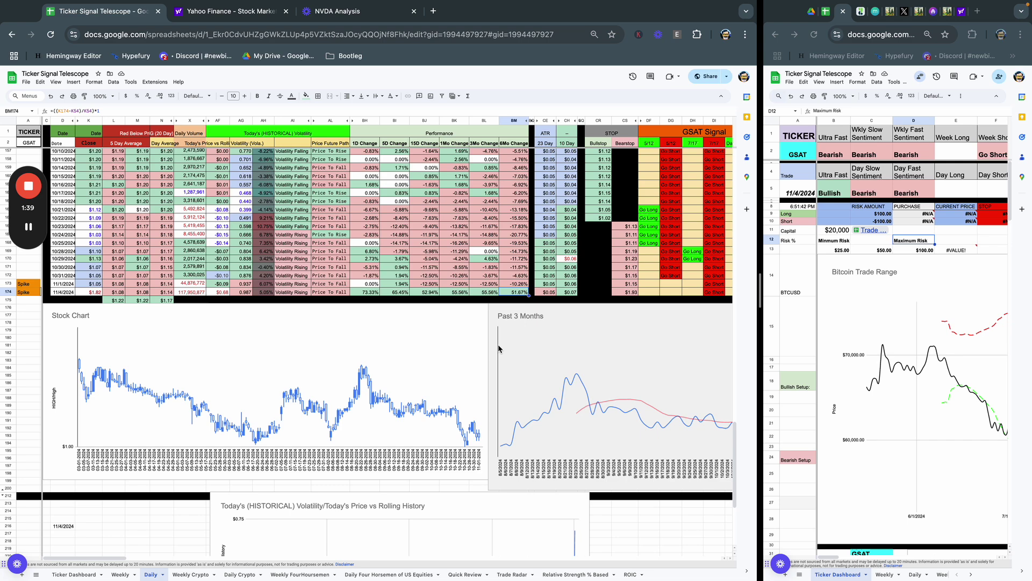
pyautogui.click(75, 574)
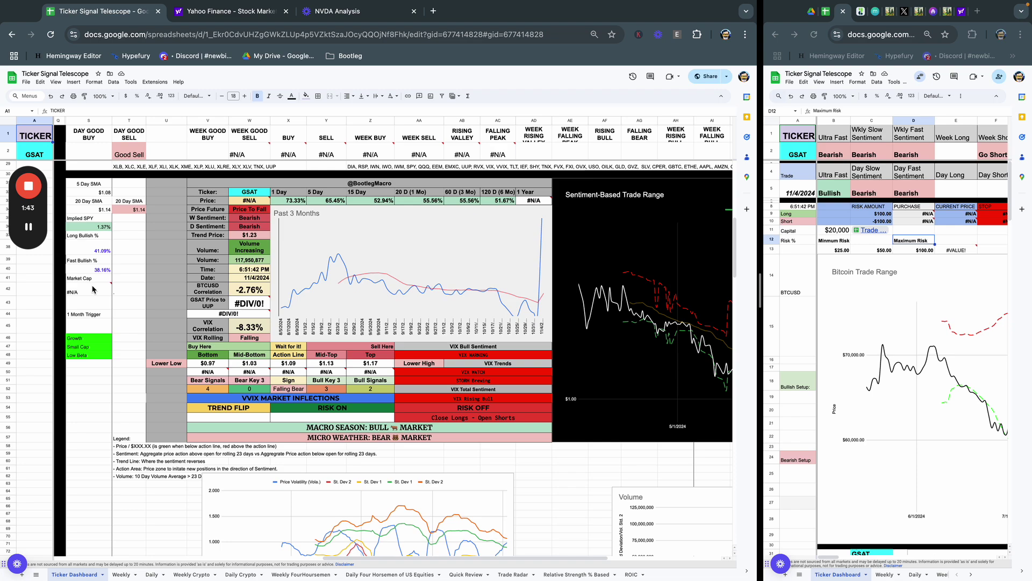
pyautogui.click(94, 292)
# View Globalstar's GSAT quote on Yahoo Finance, with its 3.444B market cap, then return to the spreadsheet.
pyautogui.click(215, 12)
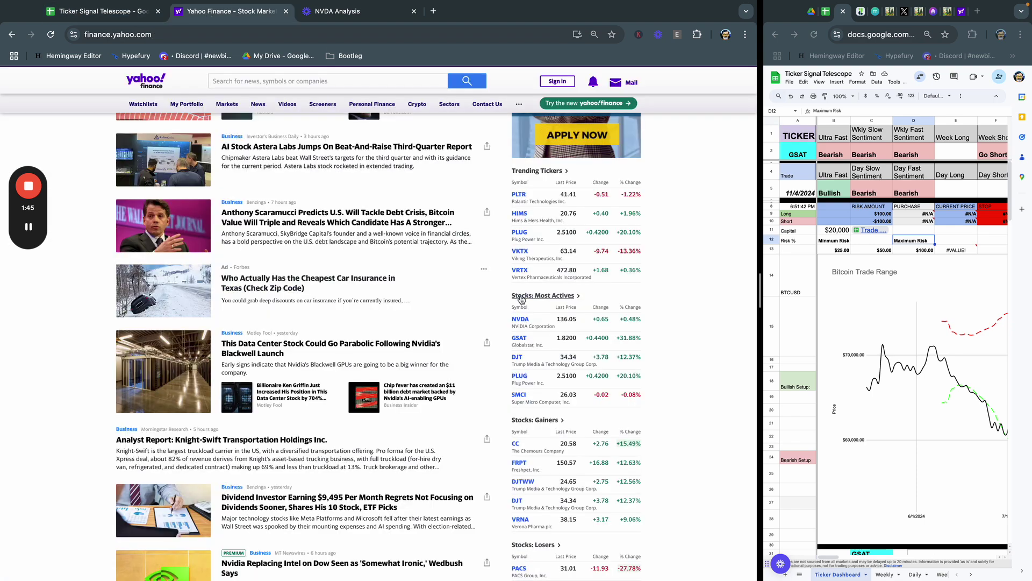
pyautogui.click(524, 337)
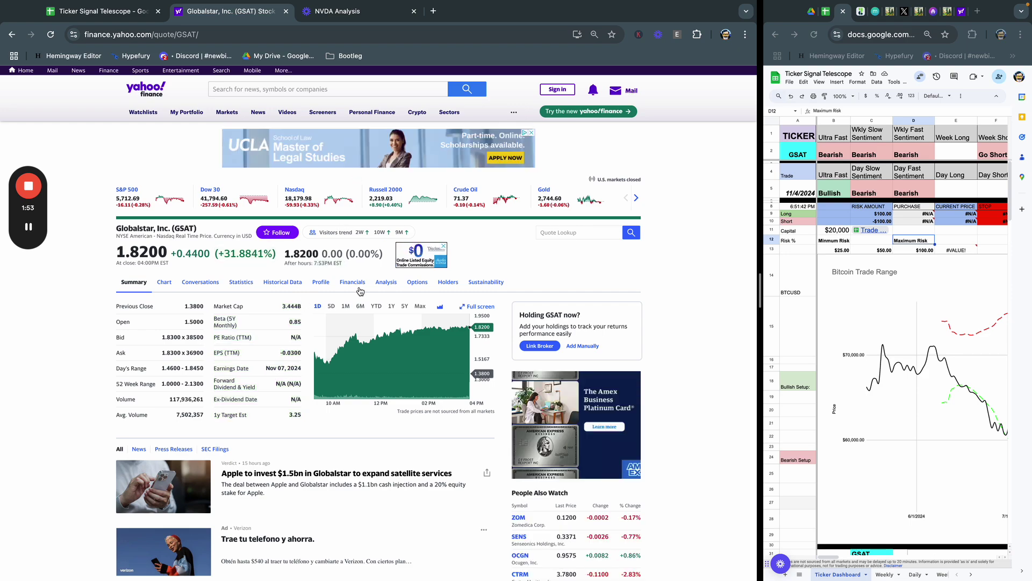
pyautogui.click(102, 12)
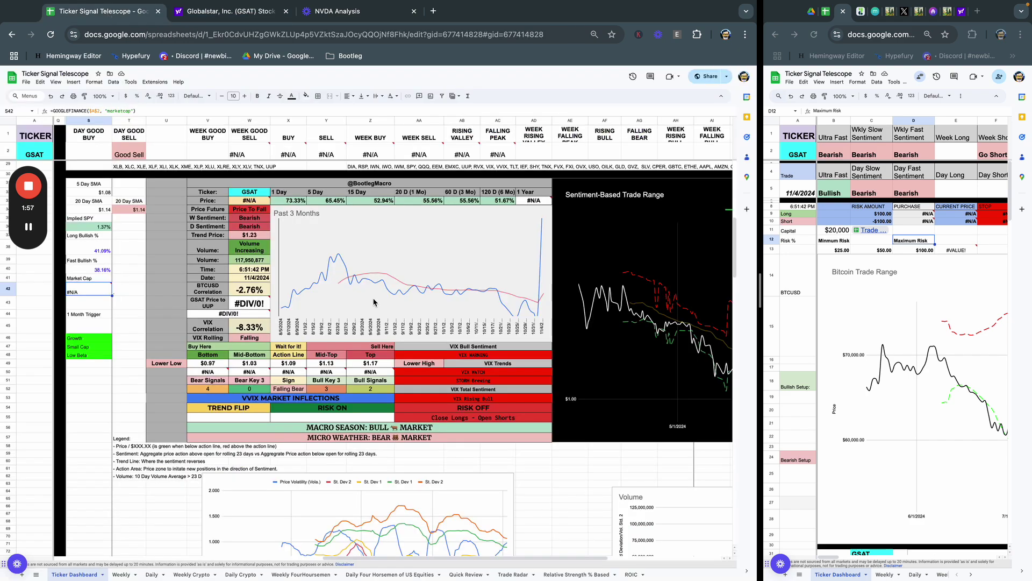
# Highlight recent GSAT Signal values in column DK and trend readings in column EG.
pyautogui.click(154, 575)
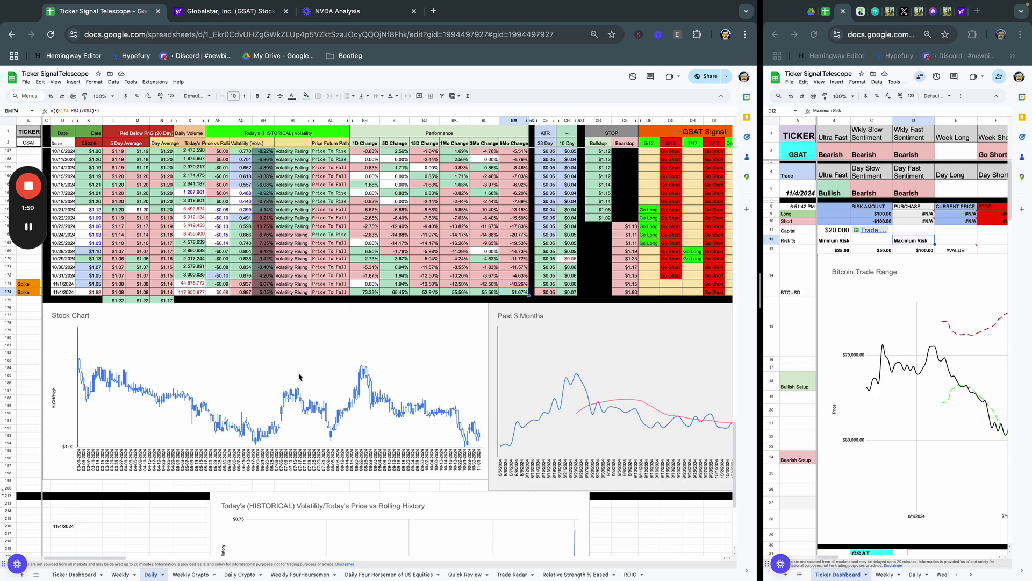
pyautogui.hscroll(10, 352, 336)
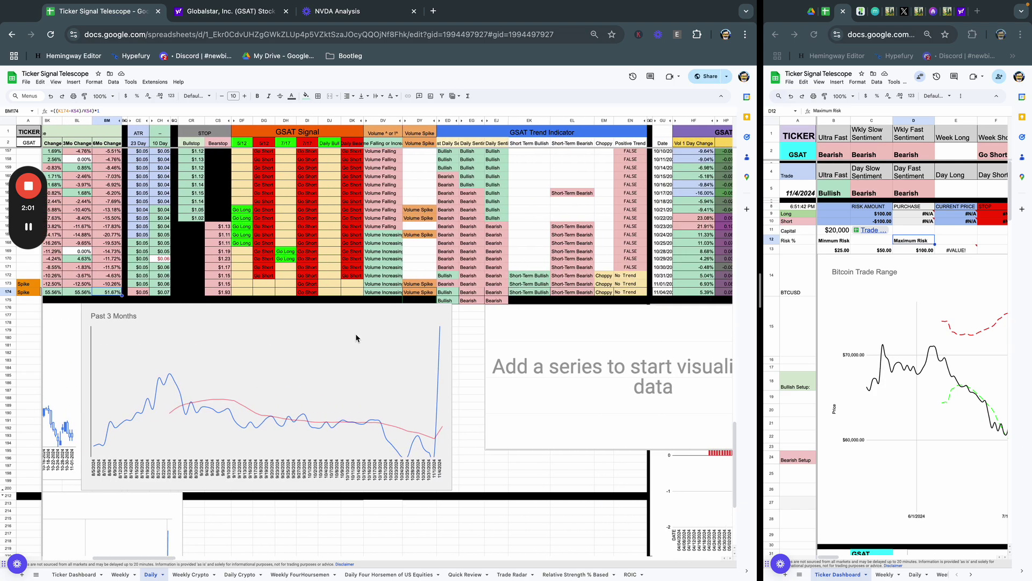
pyautogui.scroll(5, 356, 334)
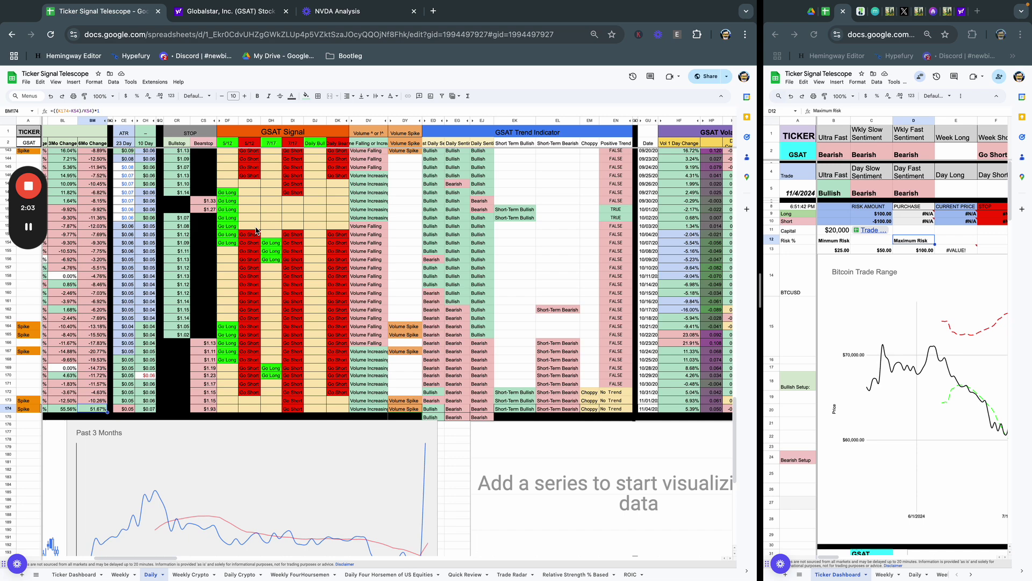
pyautogui.moveTo(337, 226); pyautogui.dragTo(333, 330)
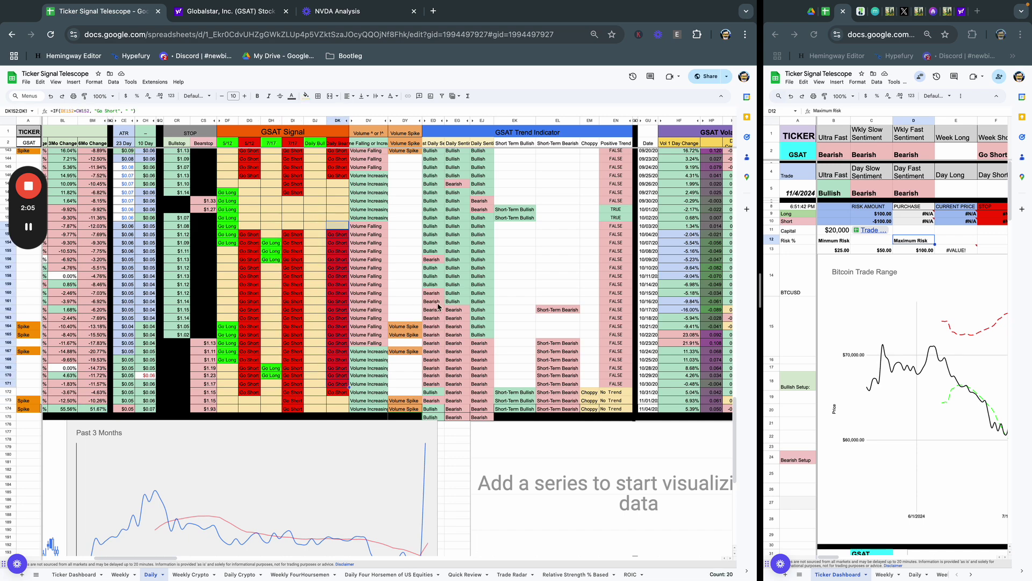
pyautogui.moveTo(457, 284); pyautogui.dragTo(433, 434)
pyautogui.hscroll(1, 447, 443)
pyautogui.hscroll(5, 448, 443)
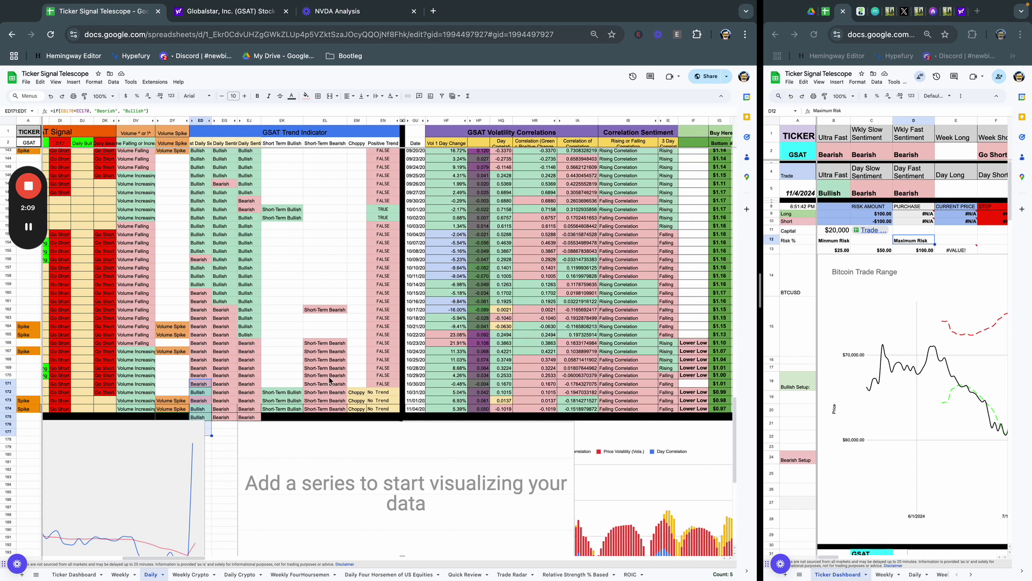
pyautogui.moveTo(282, 367); pyautogui.dragTo(290, 414)
# Select the Daily ULTRA-FAST Trend Indicator chart.
pyautogui.hscroll(20, 378, 405)
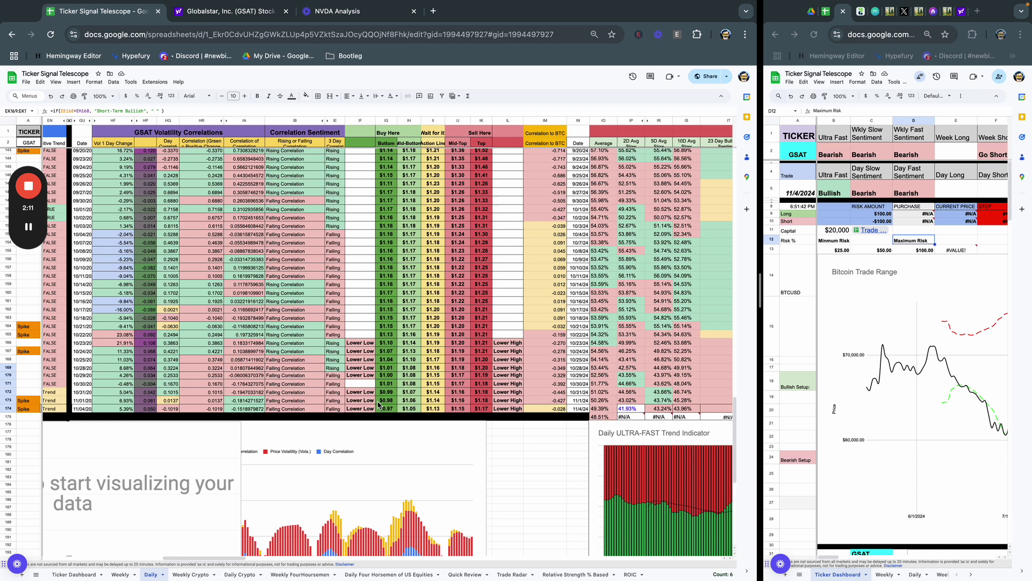
pyautogui.scroll(-3, 408, 396)
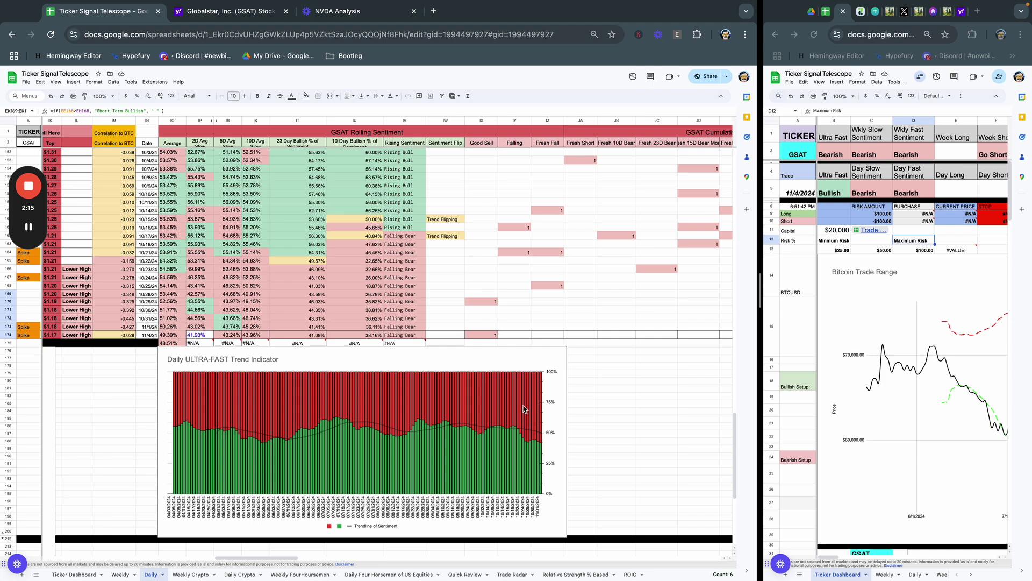
pyautogui.click(542, 450)
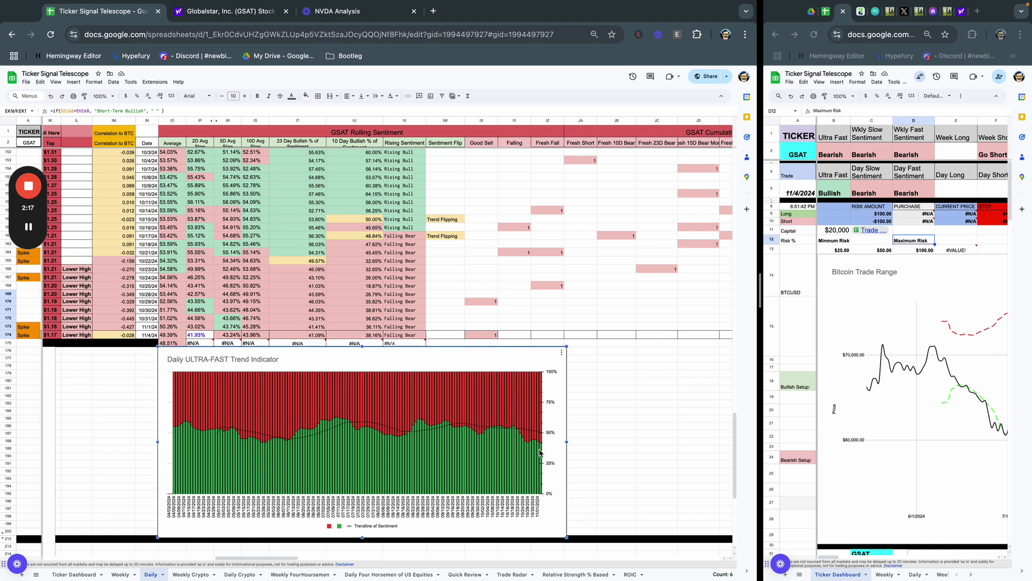
pyautogui.moveTo(541, 452)
# Move right to the Trading Signals section and highlight the recent Bear Key 3 counts.
pyautogui.hscroll(15, 582, 385)
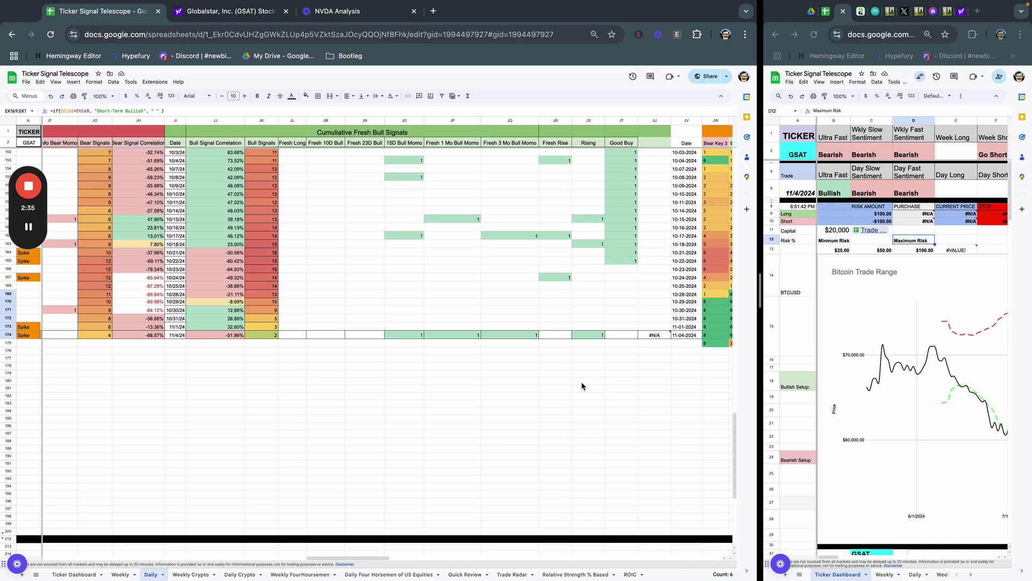
pyautogui.hscroll(10, 582, 386)
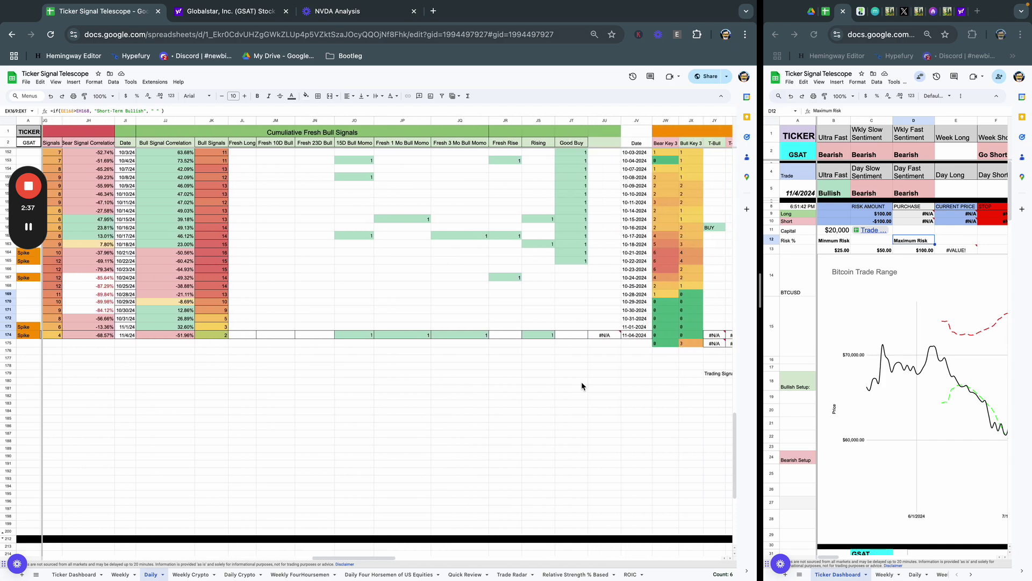
pyautogui.hscroll(12, 581, 385)
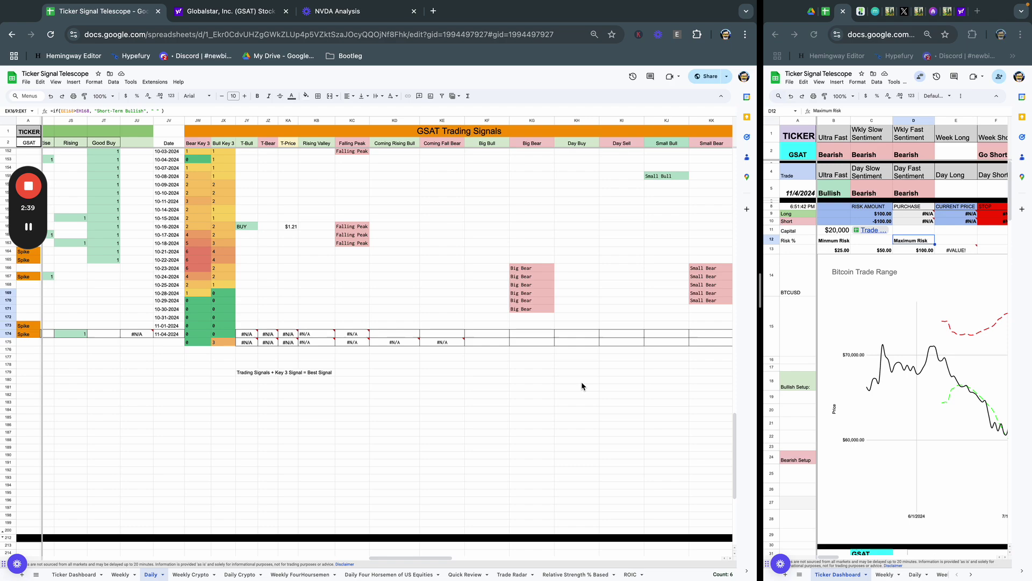
pyautogui.hscroll(3, 581, 385)
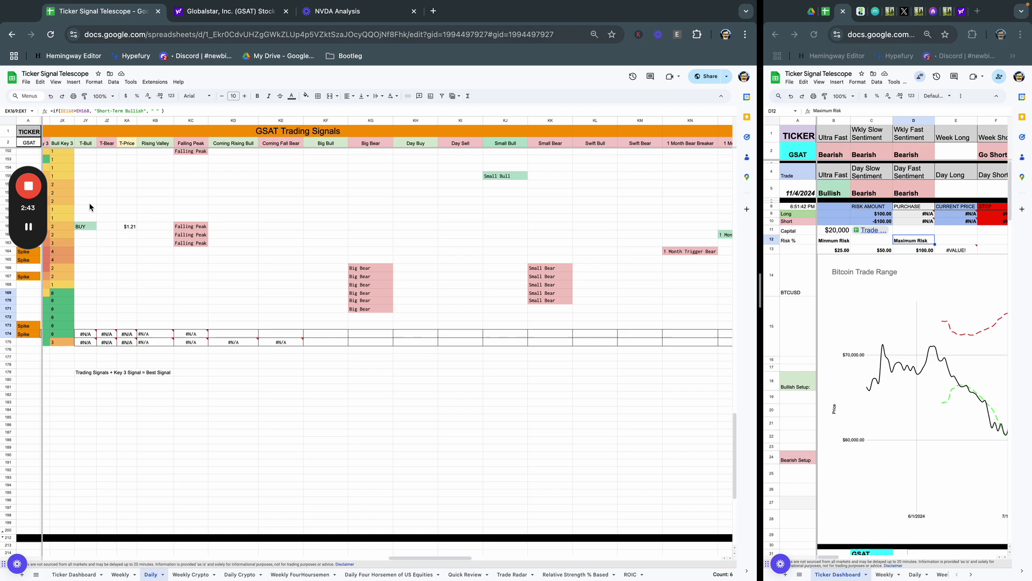
pyautogui.moveTo(88, 201); pyautogui.dragTo(136, 253)
pyautogui.hscroll(-4, 171, 252)
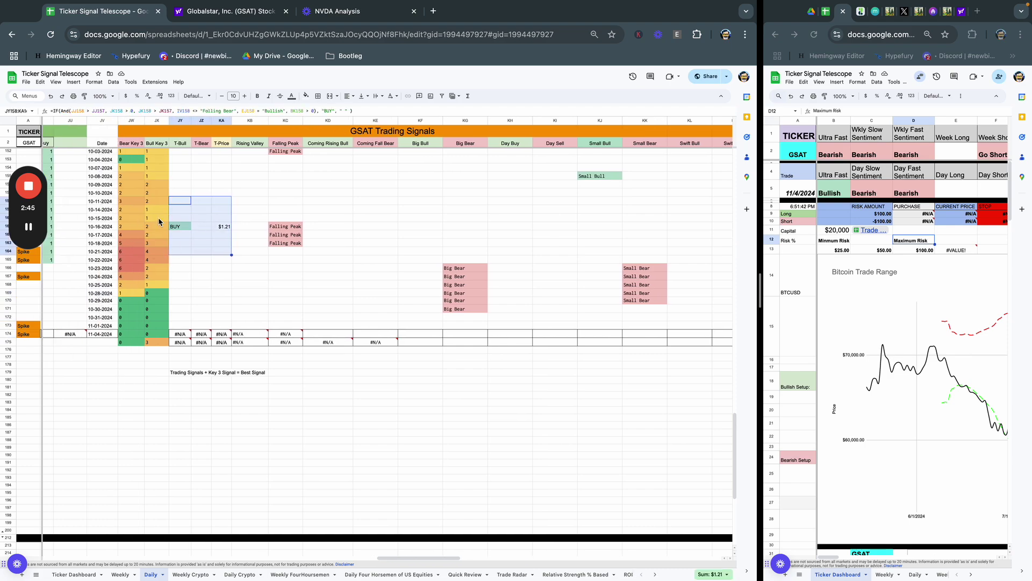
pyautogui.press('Down')
pyautogui.press('Down')
pyautogui.moveTo(132, 220); pyautogui.dragTo(139, 310)
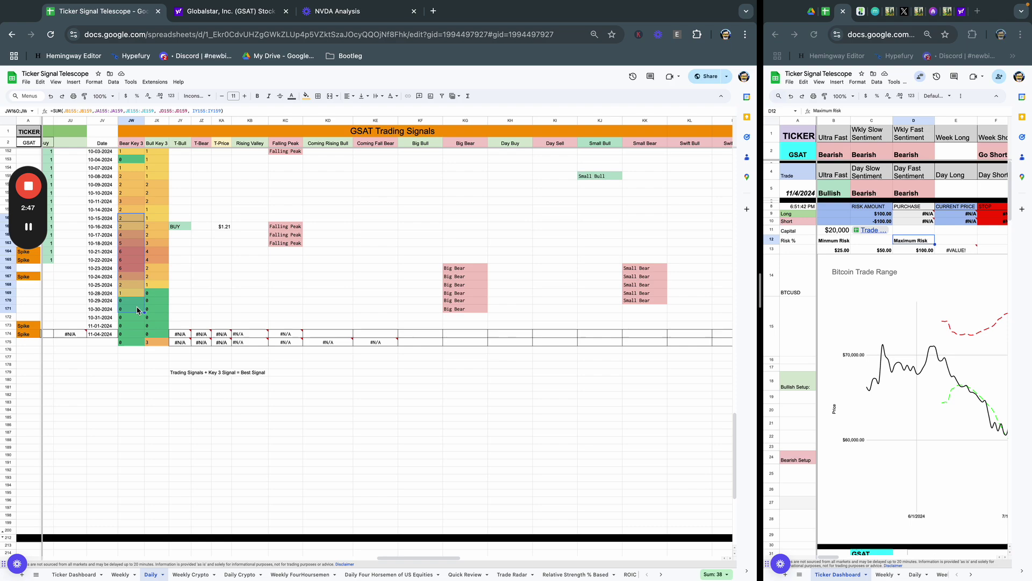
pyautogui.click(265, 277)
# Highlight the Falling Peak through Swift Bull signals and the 1 Month Bear Breaker values.
pyautogui.press('Left')
pyautogui.press('Up')
pyautogui.press('Up')
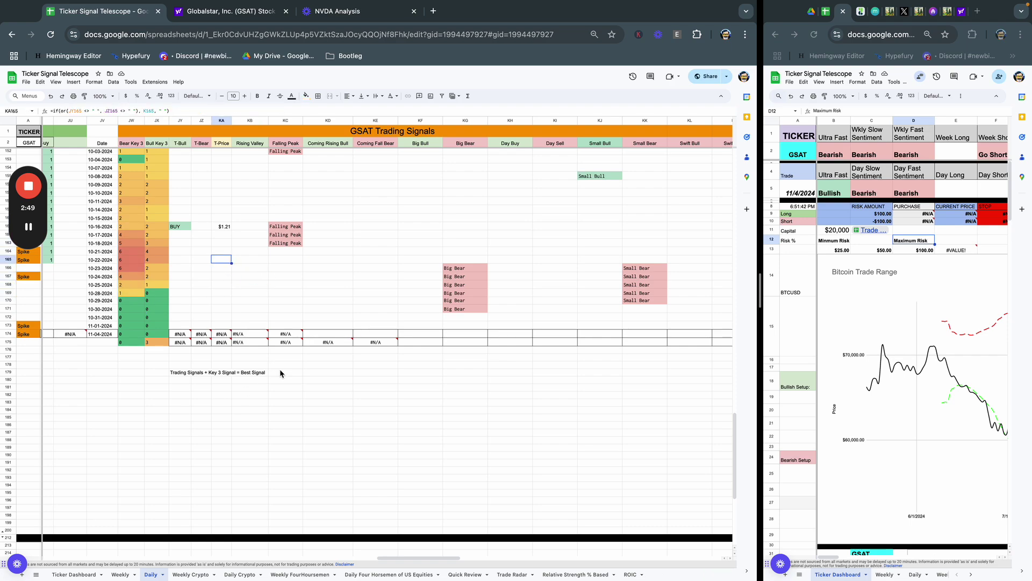
pyautogui.moveTo(290, 208); pyautogui.dragTo(704, 339)
pyautogui.click(594, 403)
pyautogui.hscroll(5, 491, 385)
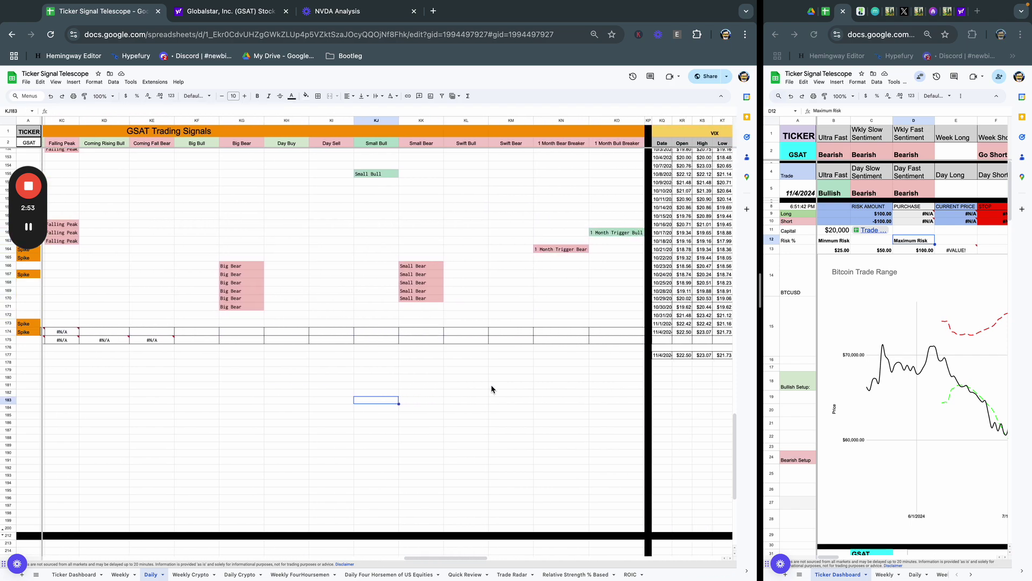
pyautogui.moveTo(524, 223); pyautogui.dragTo(532, 293)
pyautogui.click(543, 364)
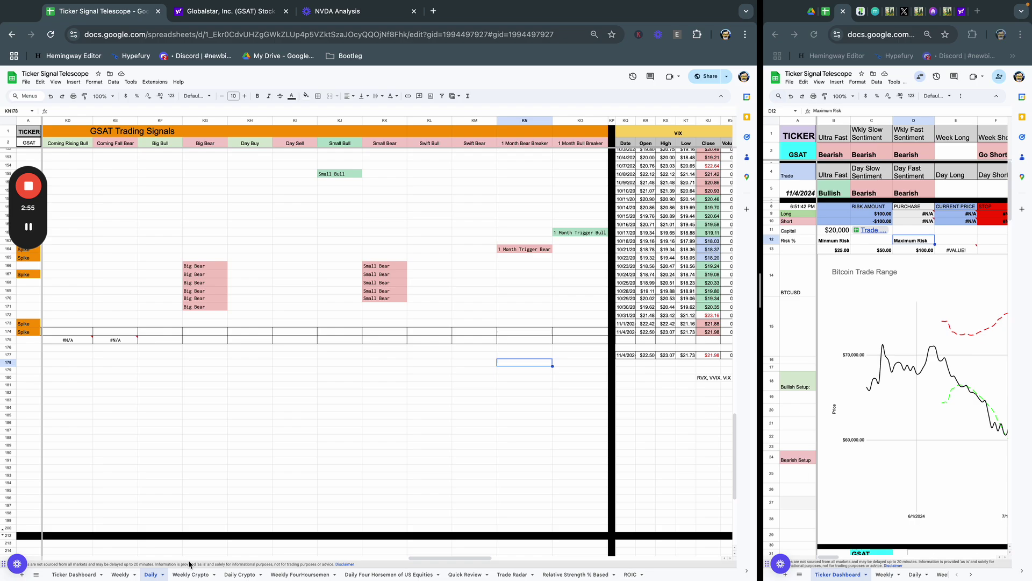
# On Quick Review, check the 11/04/2024 Daily Sentiment reading and the GSAT Daily Volume bars.
pyautogui.click(465, 574)
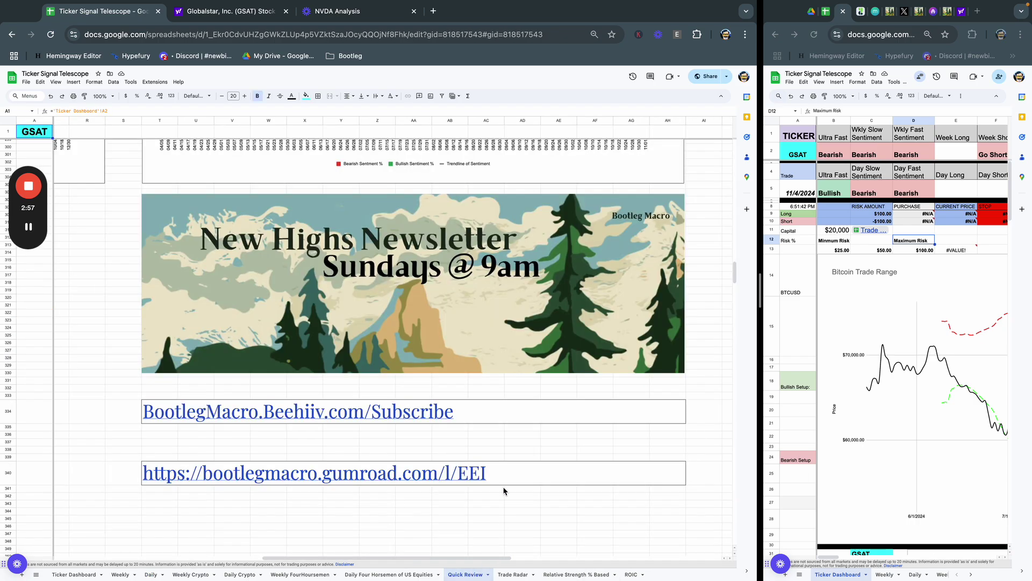
pyautogui.scroll(20, 504, 491)
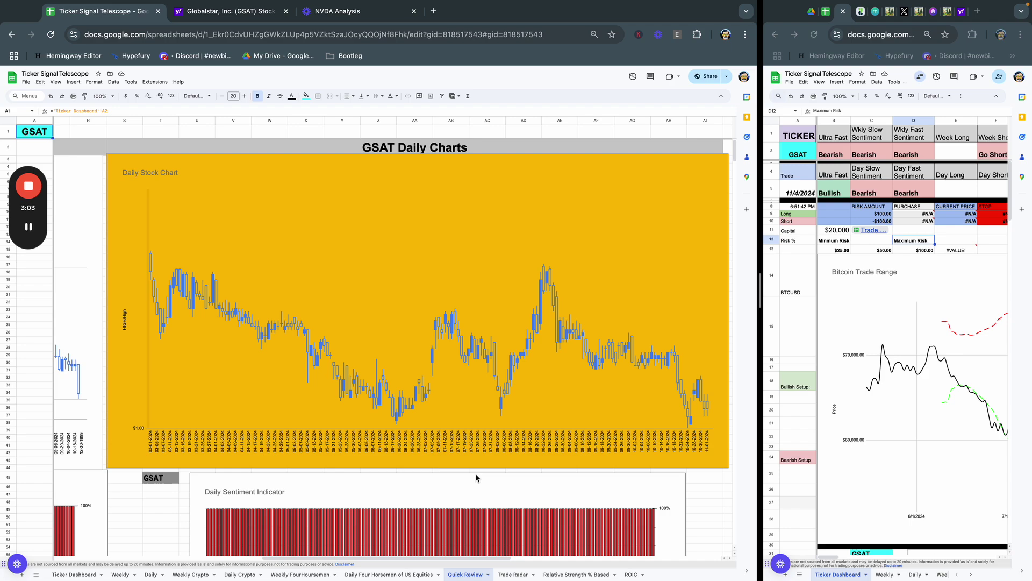
pyautogui.scroll(-5, 475, 473)
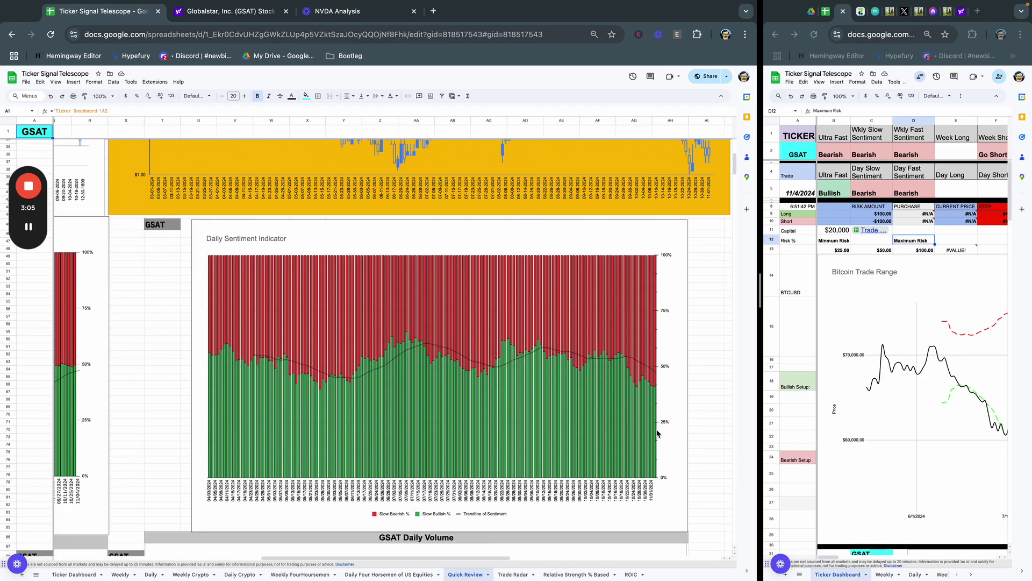
pyautogui.click(667, 399)
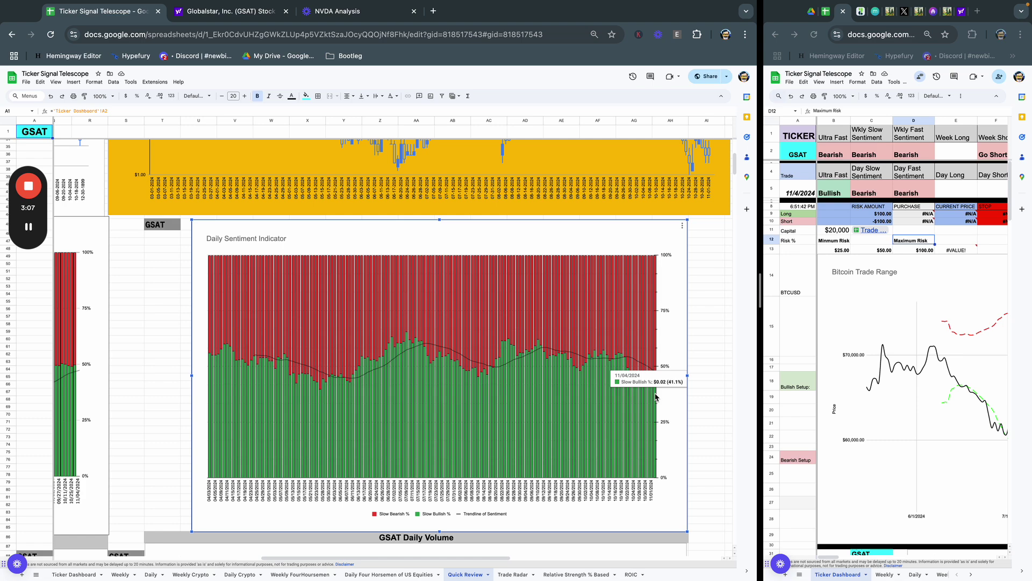
pyautogui.scroll(-7, 656, 397)
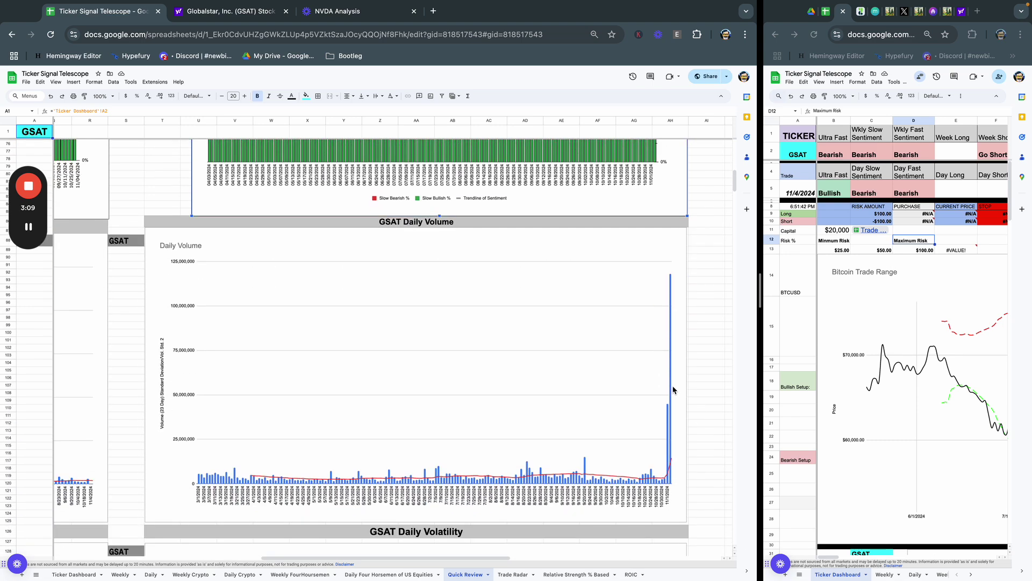
pyautogui.click(672, 388)
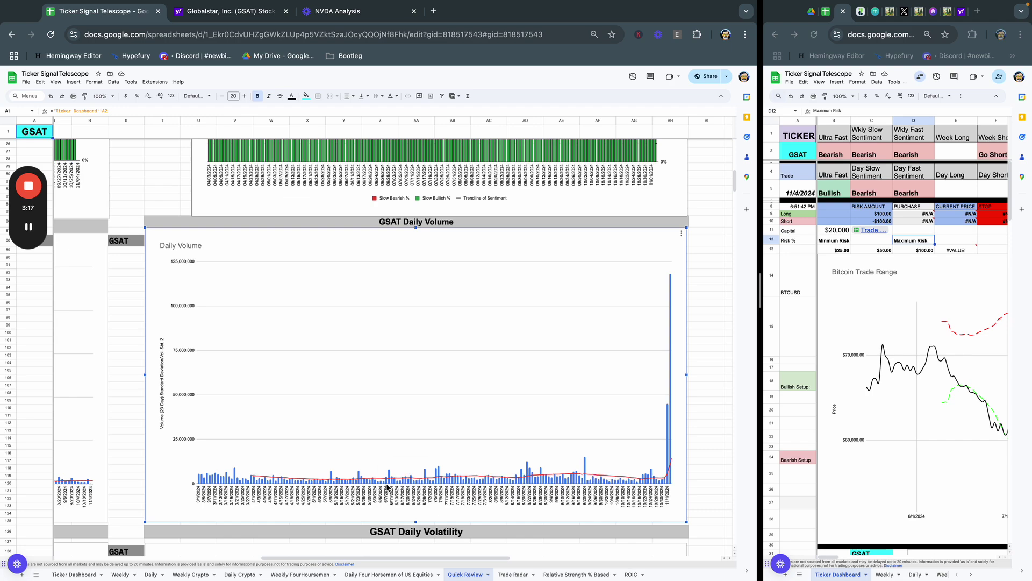
pyautogui.hscroll(-2, 371, 484)
pyautogui.hscroll(-2, 371, 484)
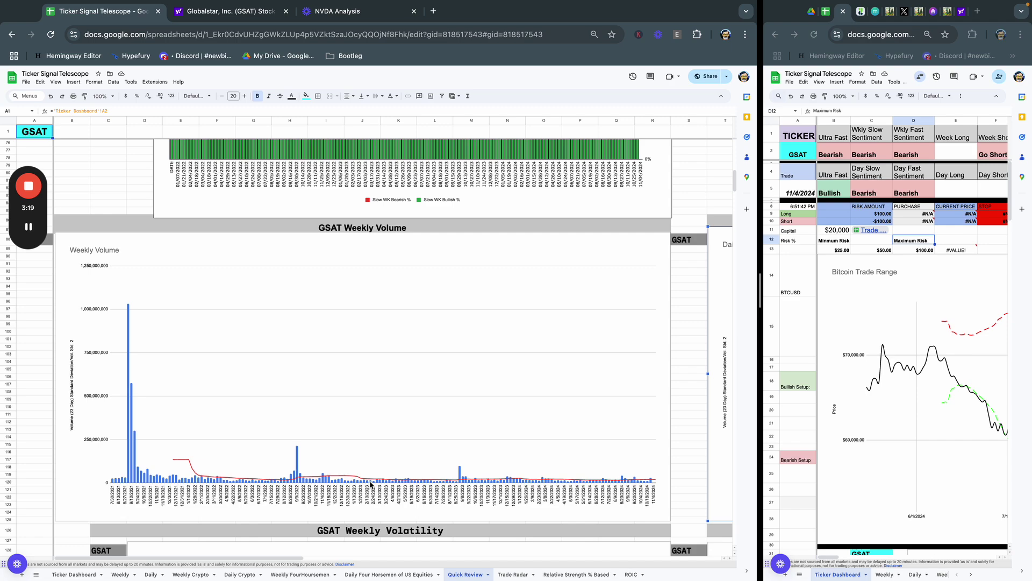
pyautogui.click(129, 344)
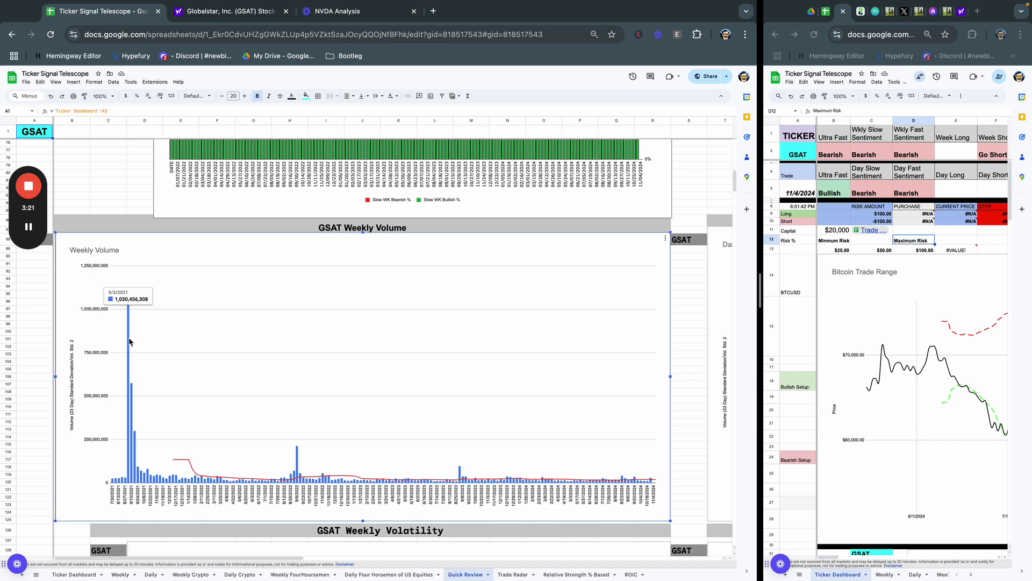
pyautogui.scroll(10, 129, 342)
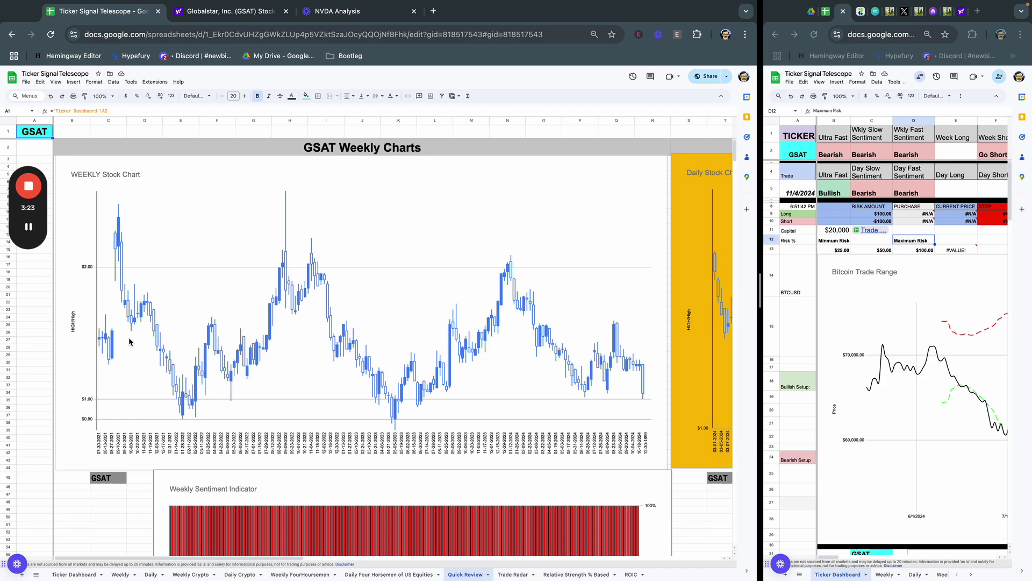
pyautogui.click(129, 246)
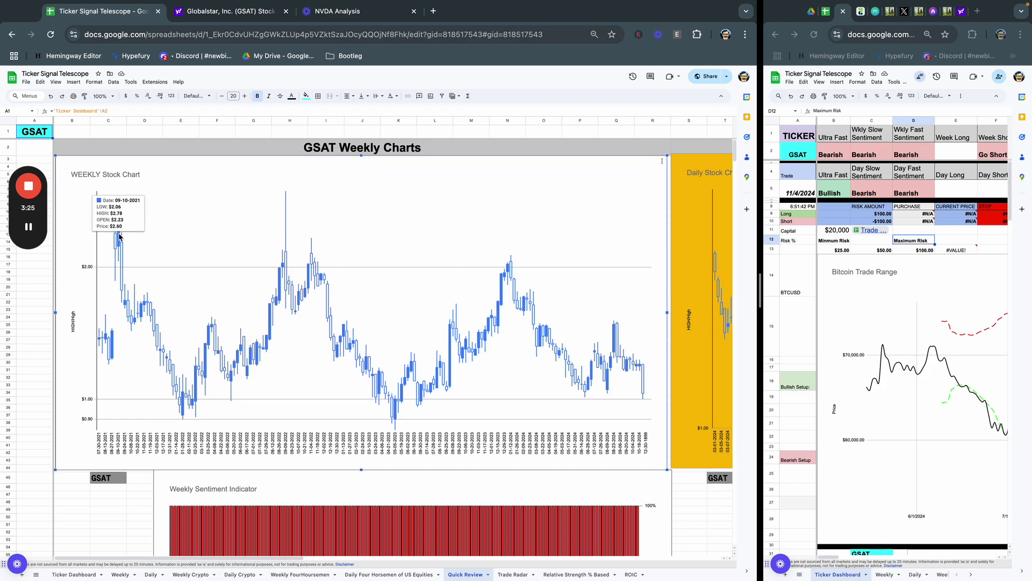
pyautogui.scroll(-2, 155, 337)
pyautogui.scroll(-10, 154, 337)
pyautogui.click(127, 317)
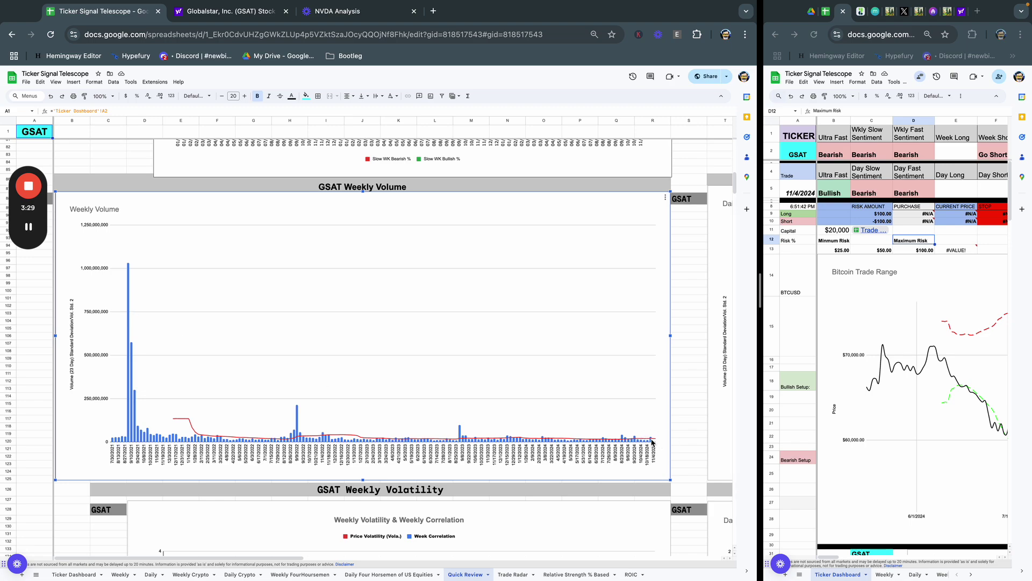
pyautogui.moveTo(651, 444)
pyautogui.hscroll(15, 651, 444)
pyautogui.click(592, 365)
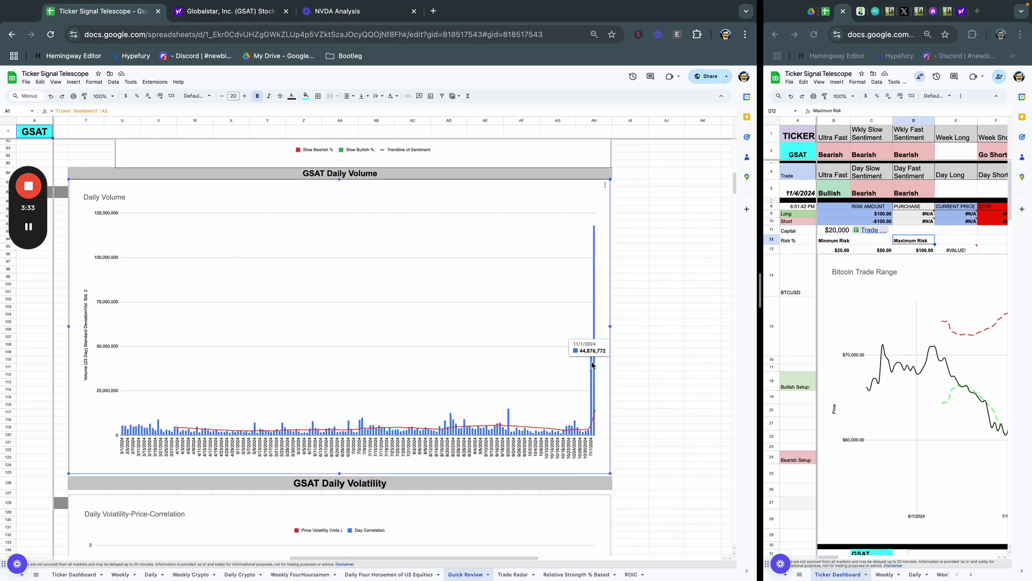
# Check the latest daily volatility value for 11/04/2024 in the Daily Volatility chart.
pyautogui.moveTo(595, 367)
pyautogui.scroll(-5, 595, 380)
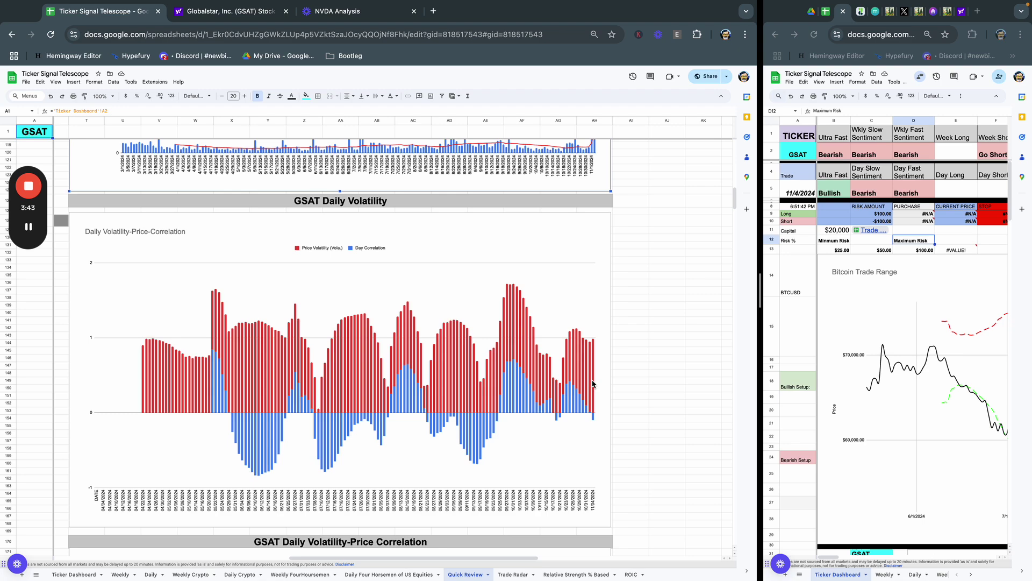
pyautogui.scroll(-1, 593, 383)
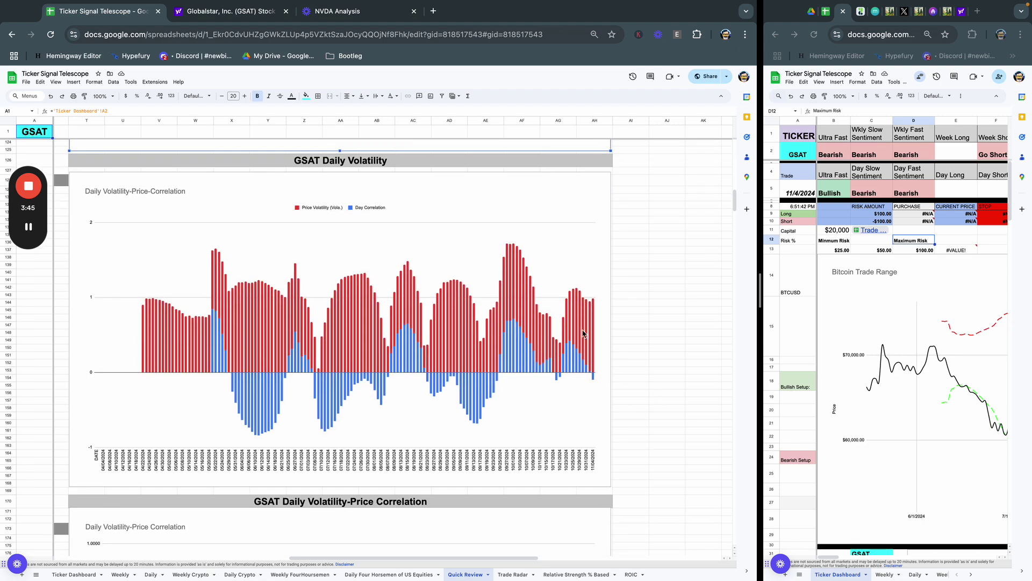
pyautogui.click(592, 309)
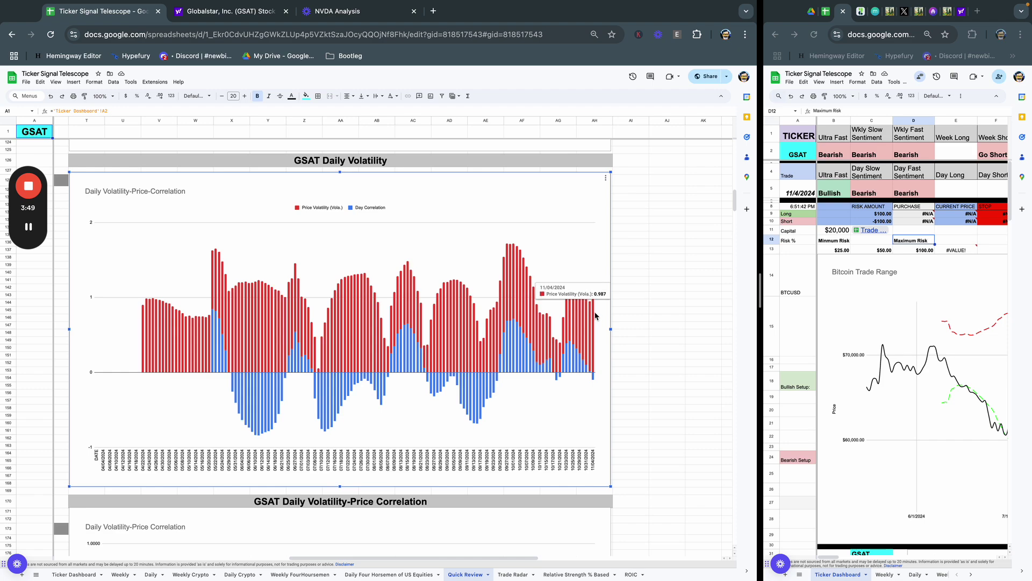
# Look over the correlation charts and inspect the Daily Non-Sentiment Trade Range chart.
pyautogui.scroll(-6, 596, 322)
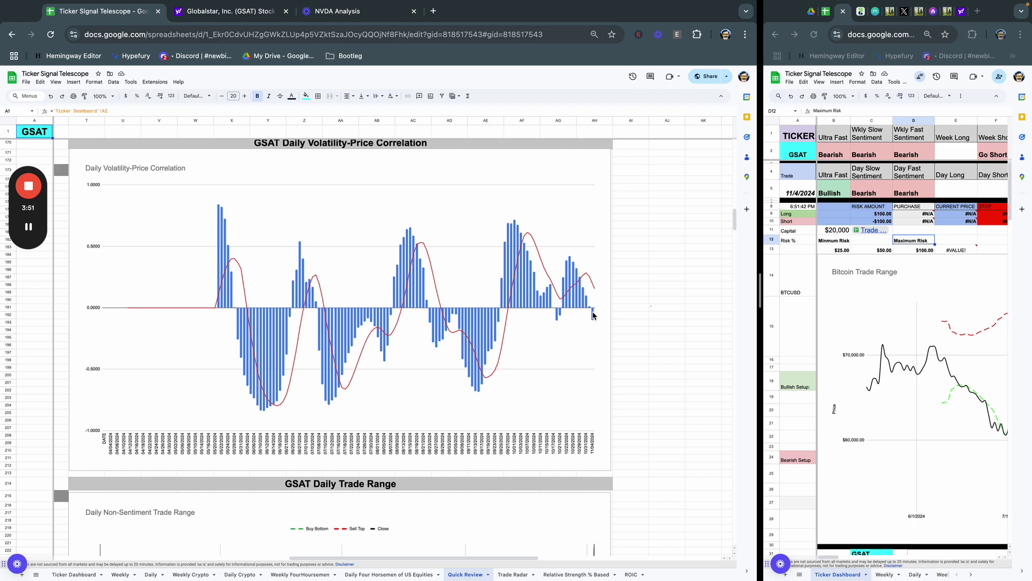
pyautogui.scroll(4, 595, 326)
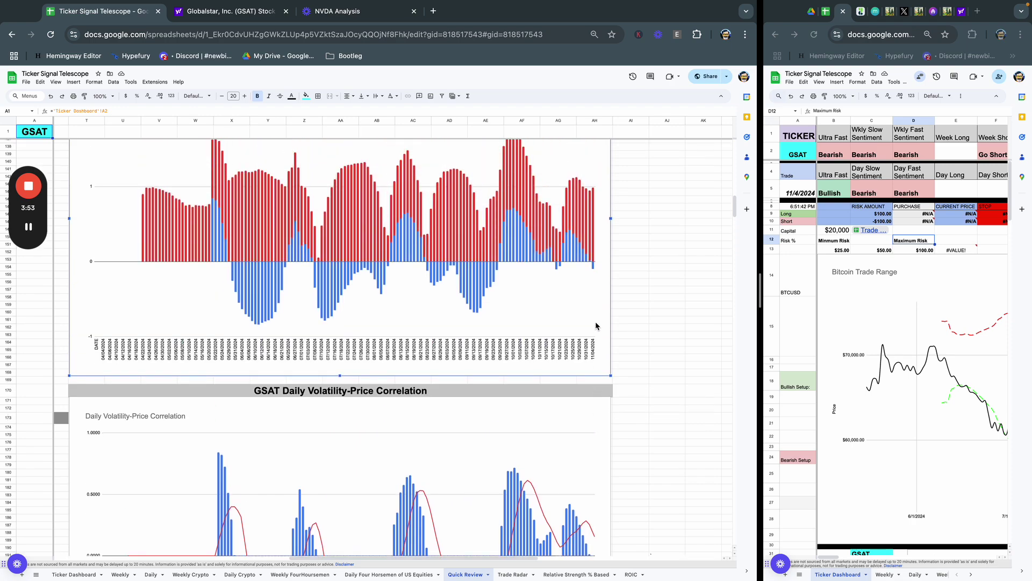
pyautogui.scroll(-4, 589, 293)
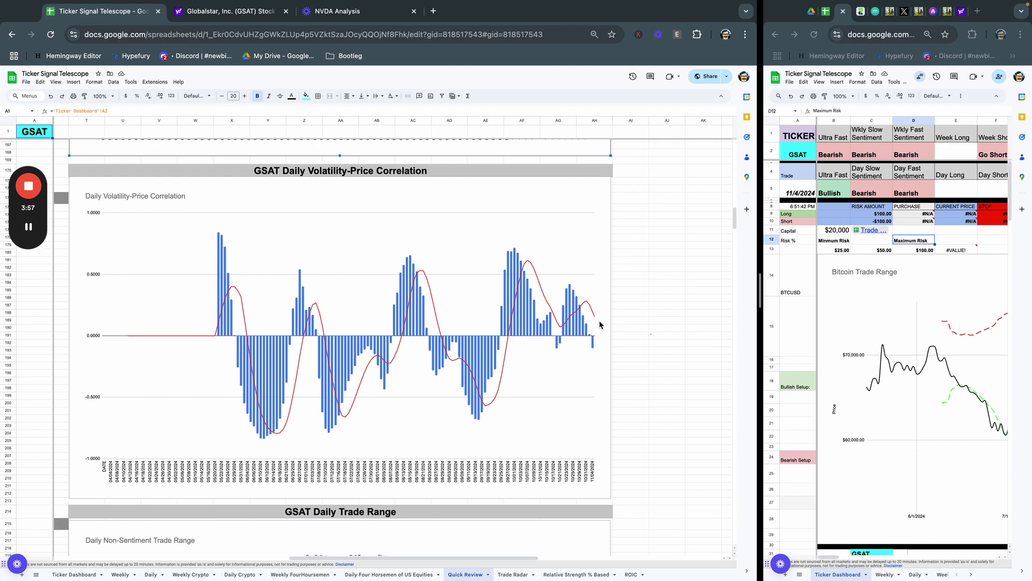
pyautogui.scroll(5, 598, 325)
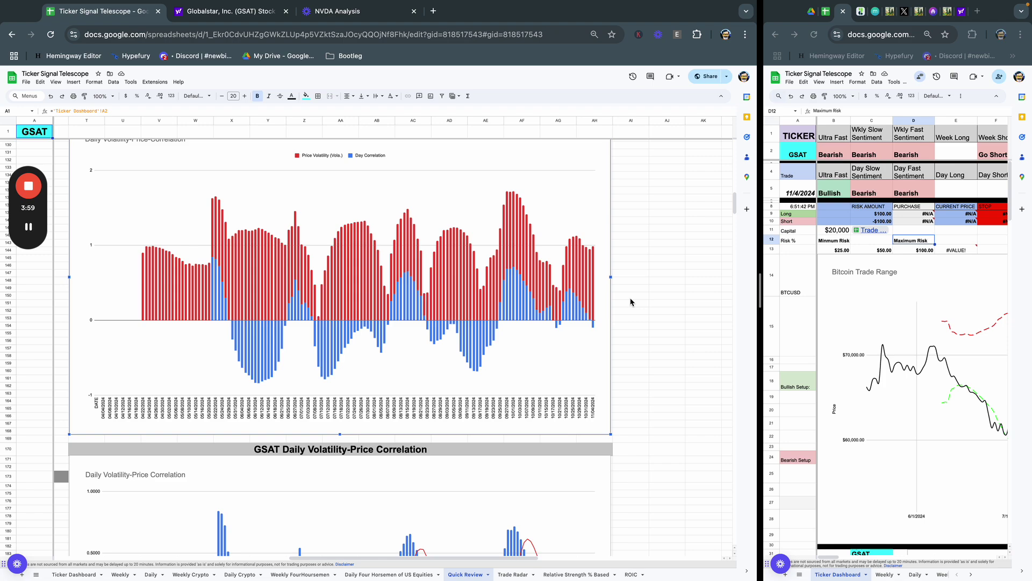
pyautogui.scroll(1, 613, 298)
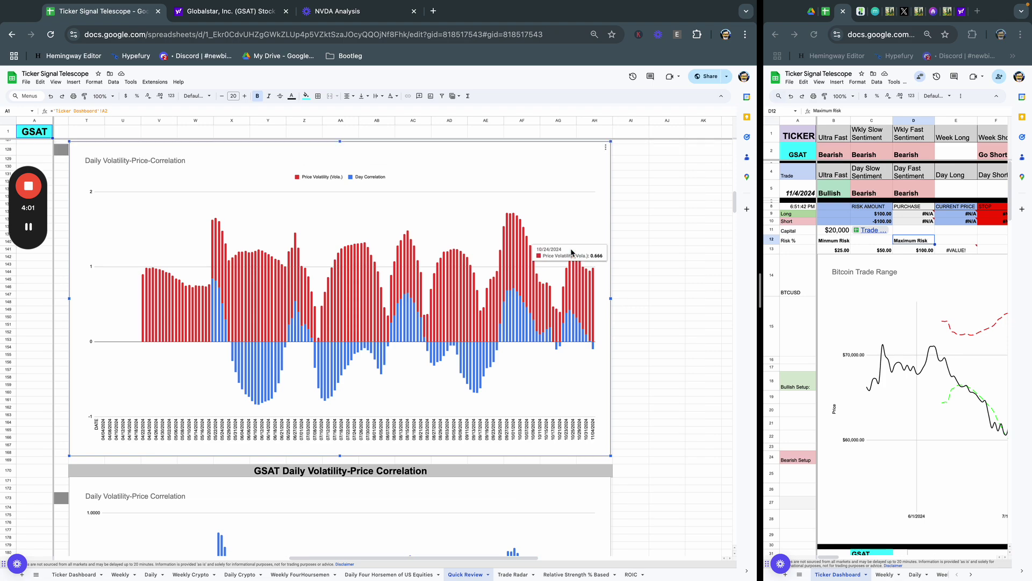
pyautogui.scroll(1, 610, 294)
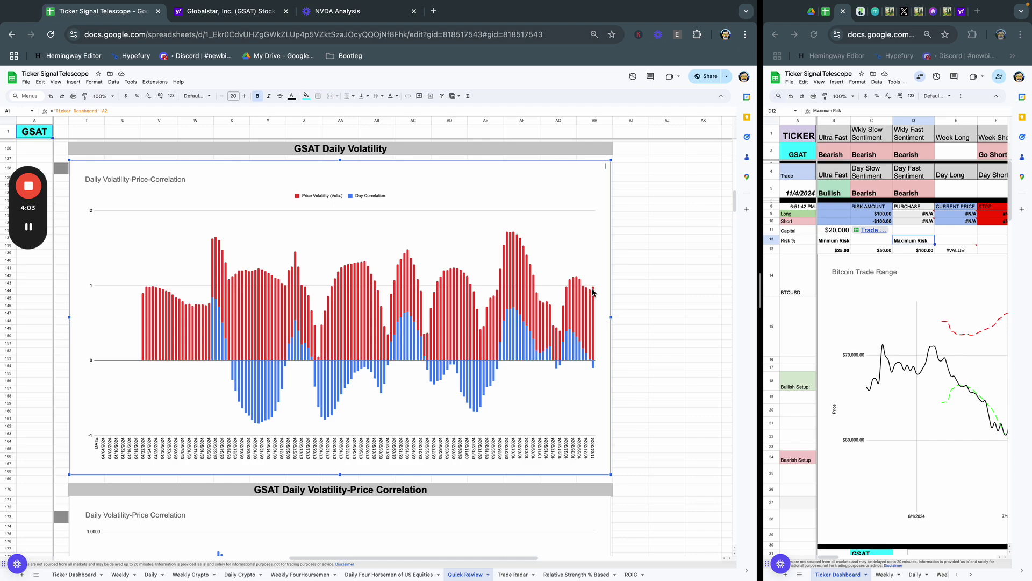
pyautogui.scroll(-4, 594, 332)
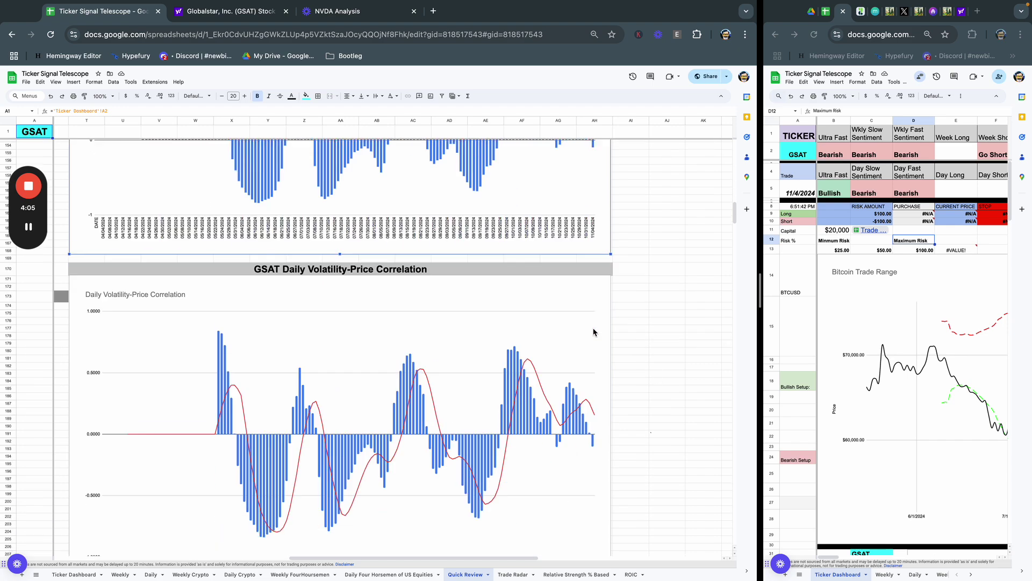
pyautogui.scroll(-1, 575, 365)
pyautogui.scroll(-8, 557, 358)
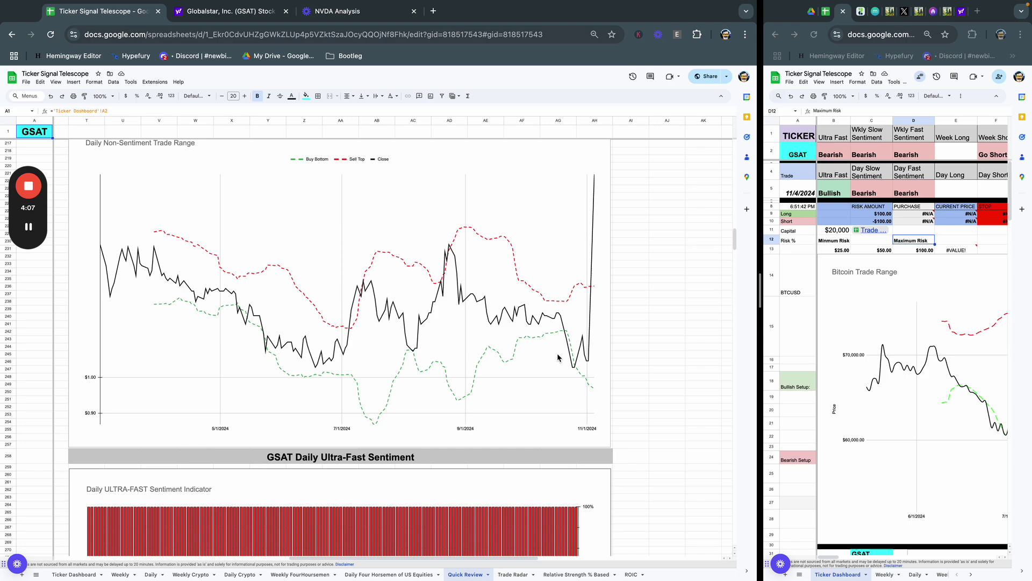
pyautogui.scroll(1, 563, 355)
pyautogui.click(579, 306)
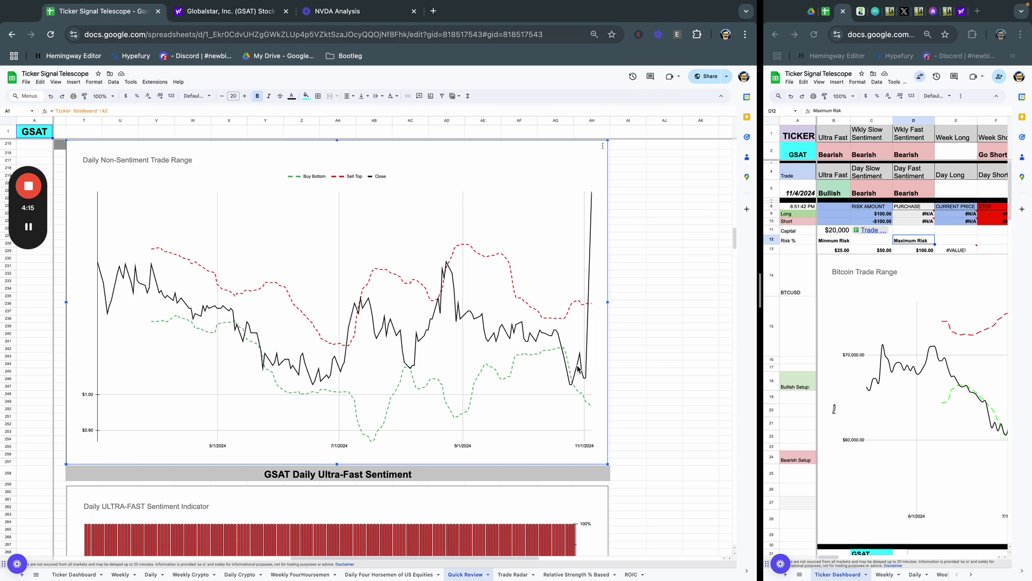
pyautogui.scroll(10, 578, 369)
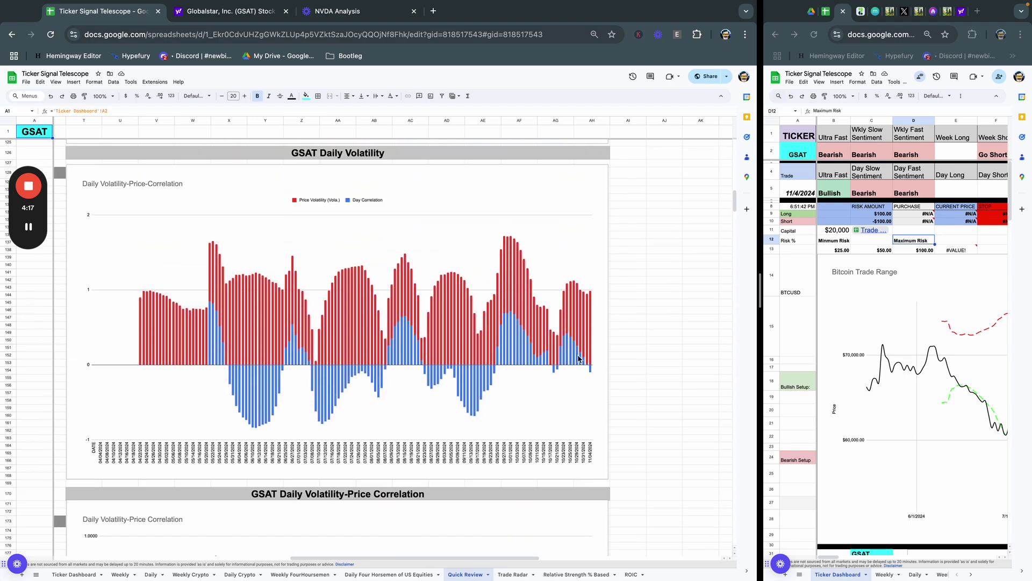
pyautogui.scroll(-7, 577, 356)
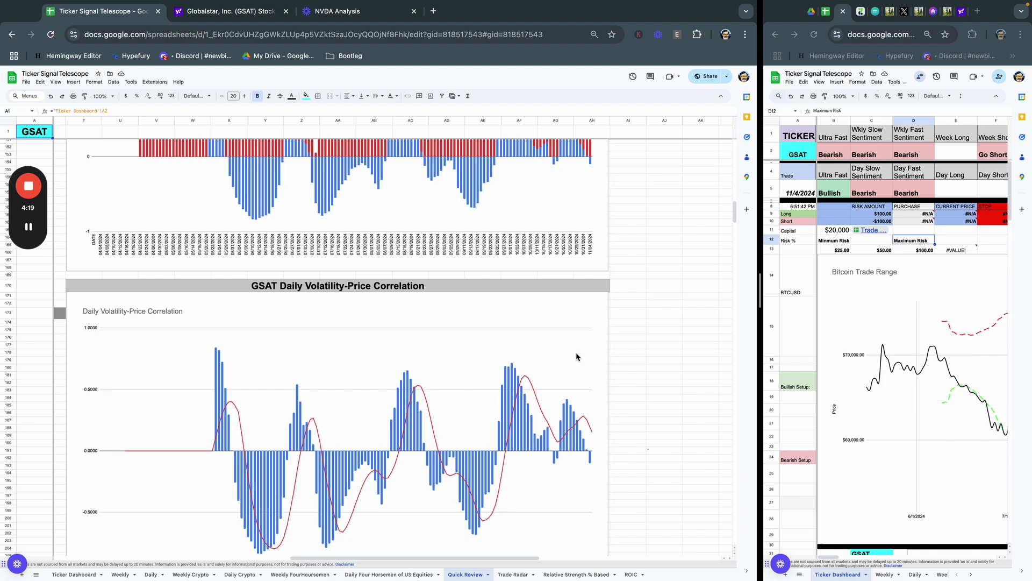
pyautogui.scroll(-3, 576, 357)
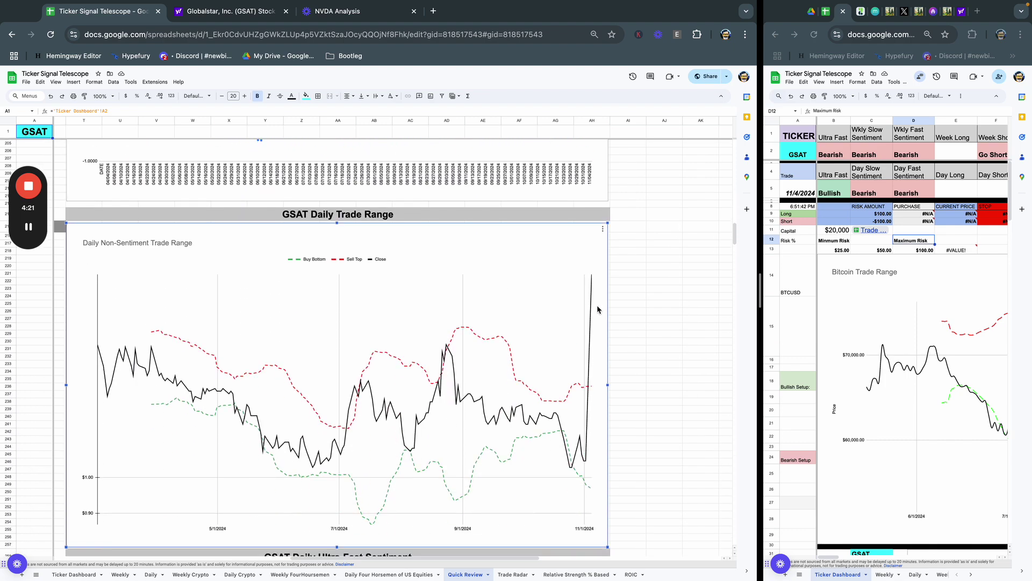
pyautogui.moveTo(591, 279)
# Open Evening Equity Insights and load the GSAT data table.
pyautogui.click(678, 34)
pyautogui.click(579, 105)
pyautogui.write('GSAT')
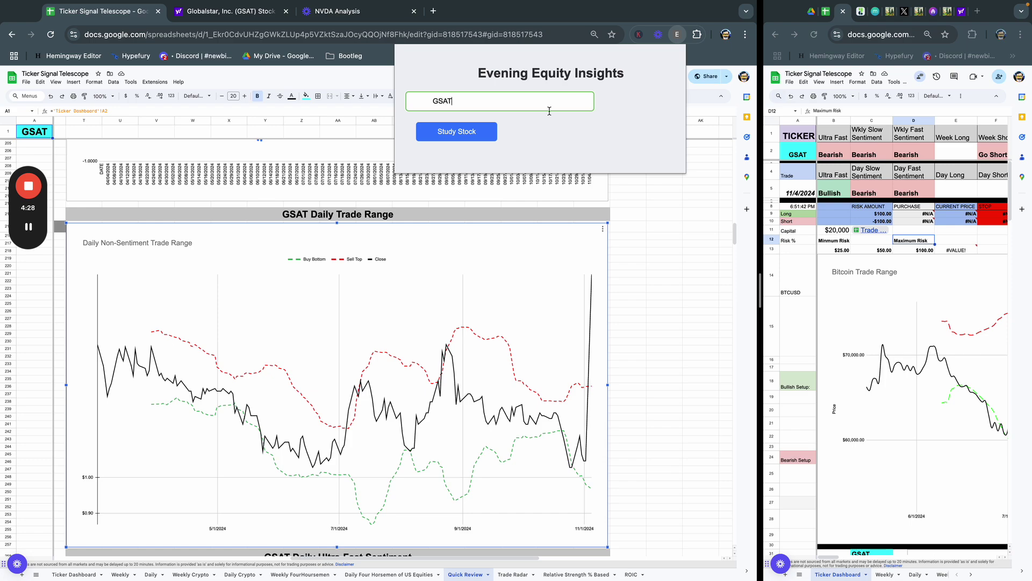
pyautogui.click(472, 133)
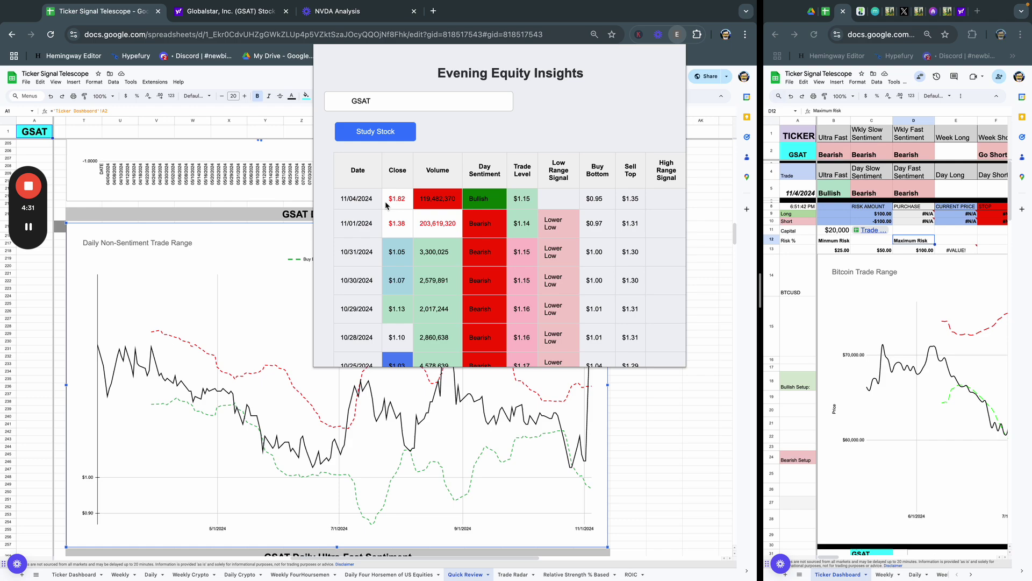
# Highlight GSAT's latest close and volume figures, then close the Evening Equity Insights panel.
pyautogui.moveTo(386, 204); pyautogui.dragTo(513, 205)
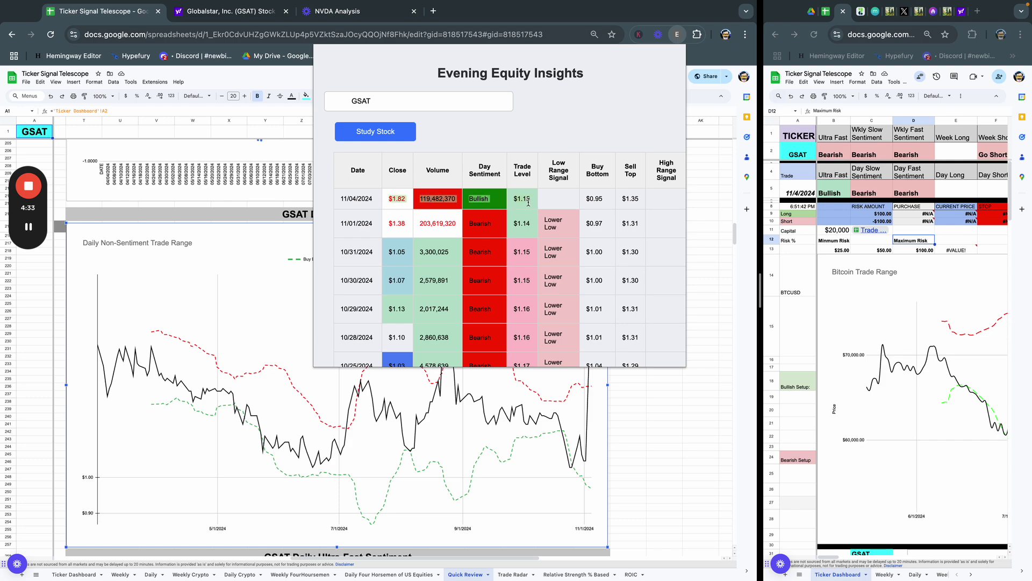
pyautogui.click(522, 199)
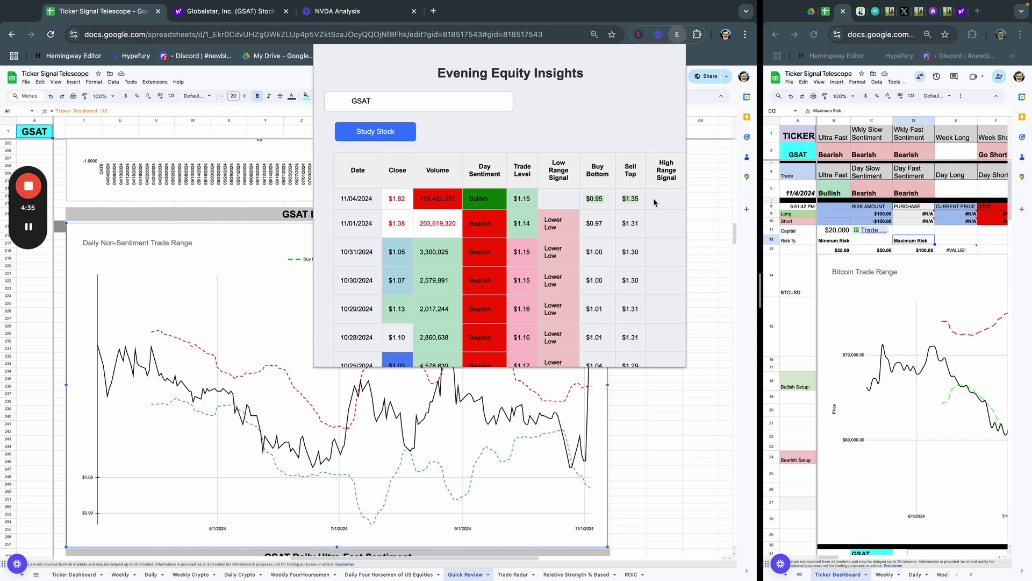
pyautogui.click(673, 432)
pyautogui.scroll(-10, 593, 429)
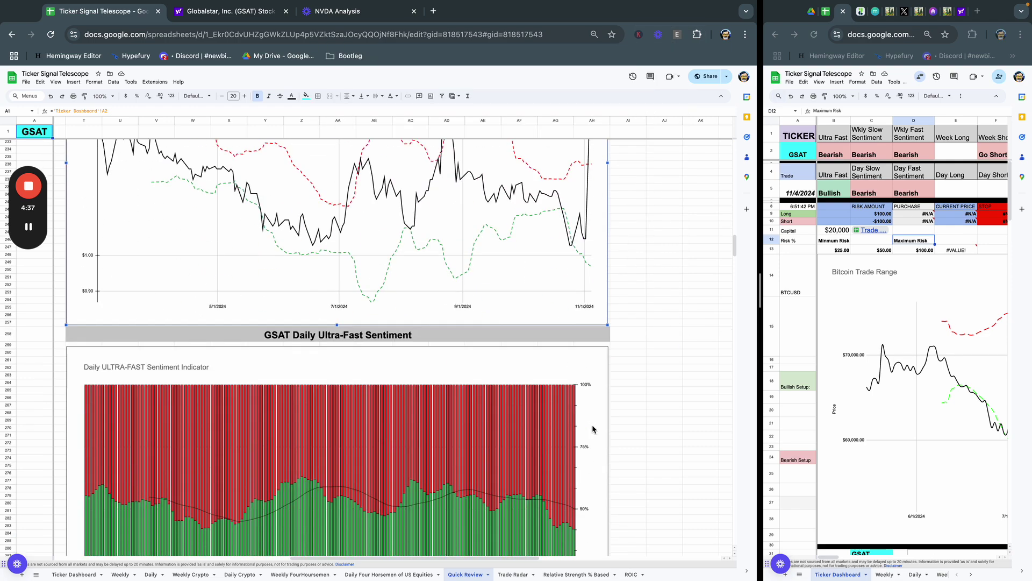
# Inspect the Ticker Dashboard risk settings, including the $100.00 long risk amount.
pyautogui.click(78, 574)
pyautogui.scroll(-5, 349, 279)
pyautogui.scroll(5, 349, 279)
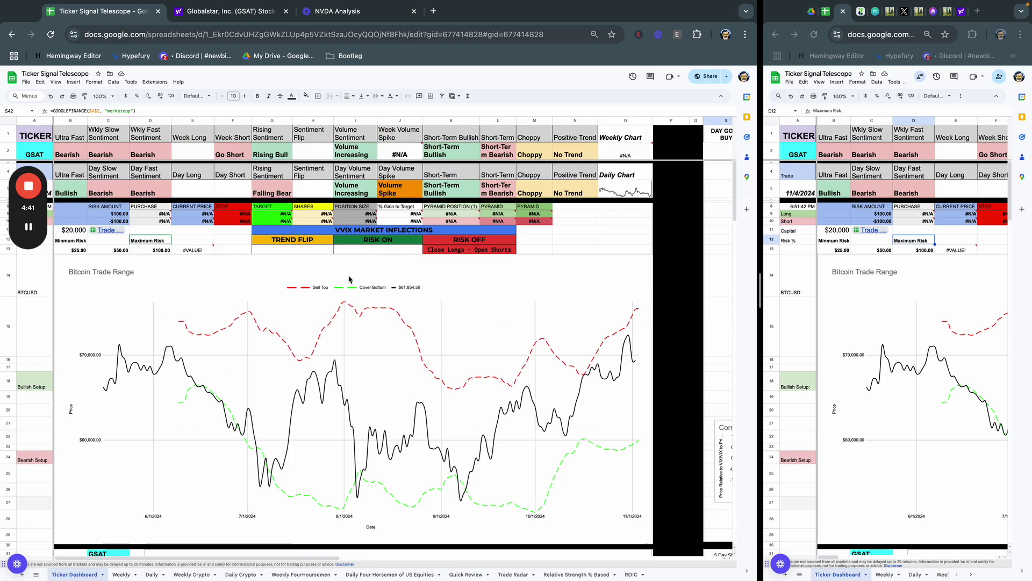
pyautogui.click(189, 241)
pyautogui.click(108, 213)
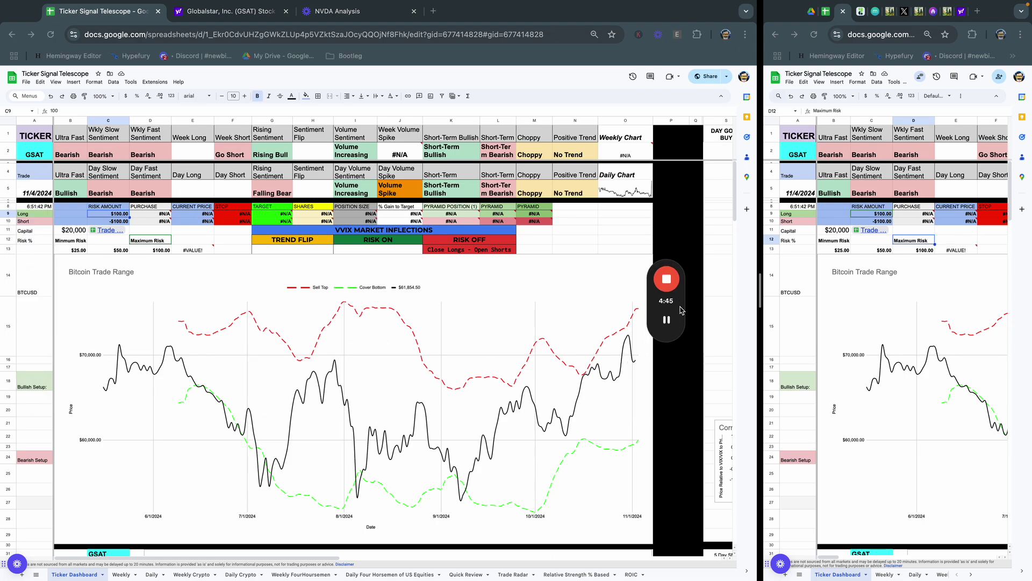
pyautogui.moveTo(198, 254)
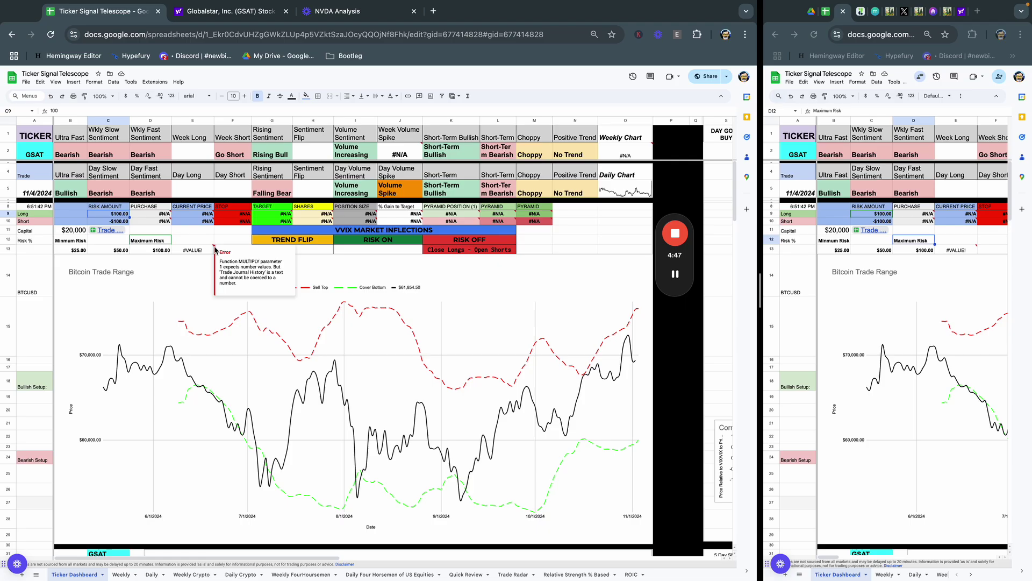
pyautogui.hotkey('ctrl', 'Left')
pyautogui.hotkey('ctrl', 'Right')
# Change the Weekly sheet's D2 GOOGLEFINANCE start from TODAY()-1195 to TODAY()-120.
pyautogui.click(122, 575)
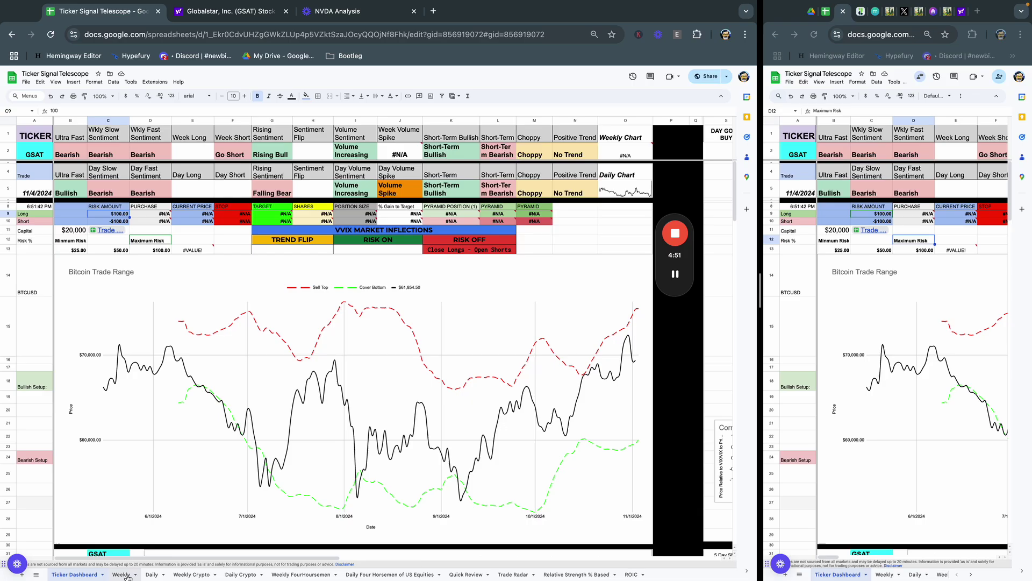
pyautogui.scroll(-10, 229, 443)
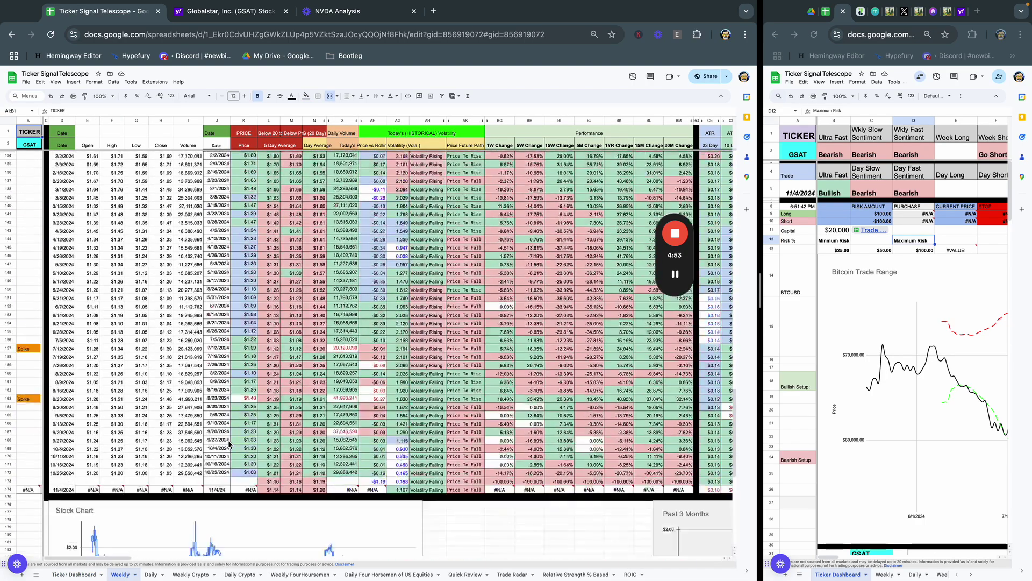
pyautogui.scroll(-1, 229, 444)
pyautogui.click(70, 149)
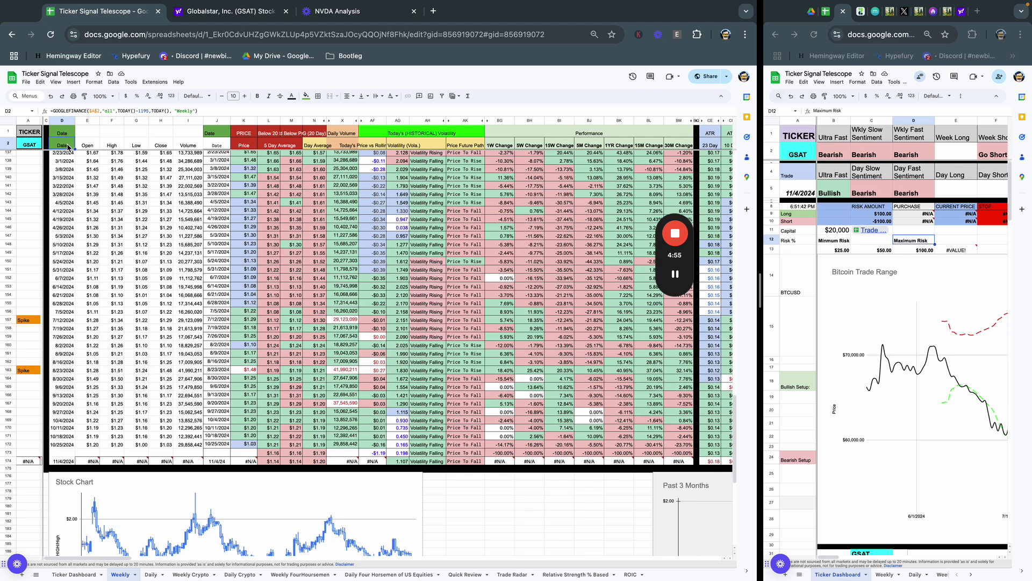
pyautogui.click(149, 109)
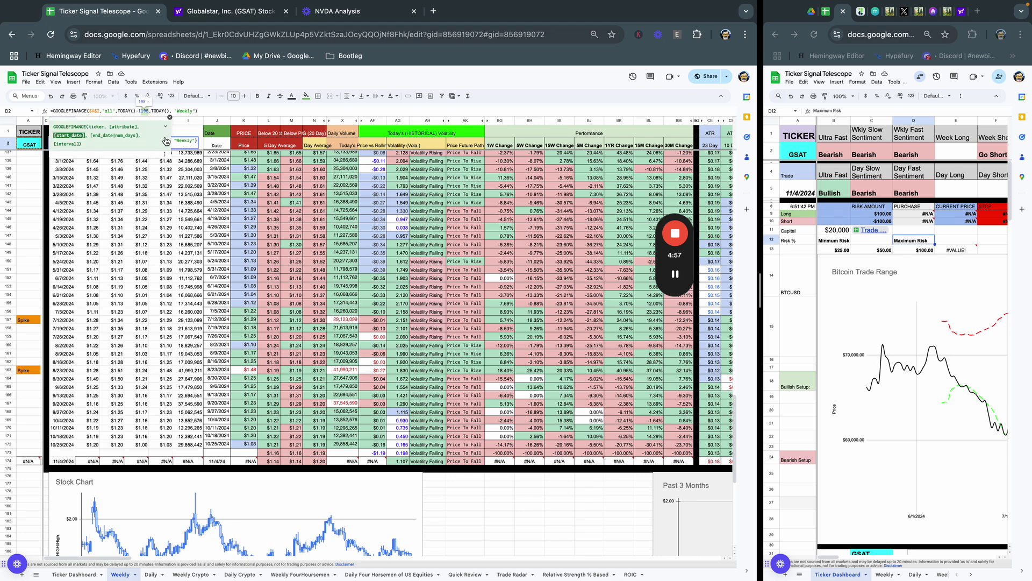
pyautogui.press('BackSpace')
pyautogui.press('BackSpace')
pyautogui.press('BackSpace')
pyautogui.write('20')
pyautogui.click(164, 218)
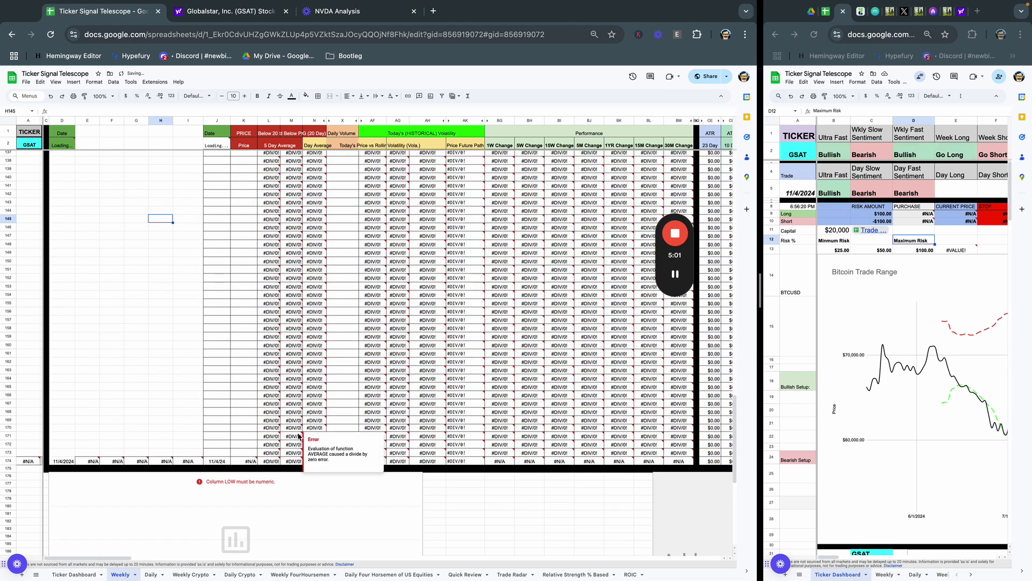
# Replace the latest week's row D174:I174 formulas with pasted values only.
pyautogui.click(220, 461)
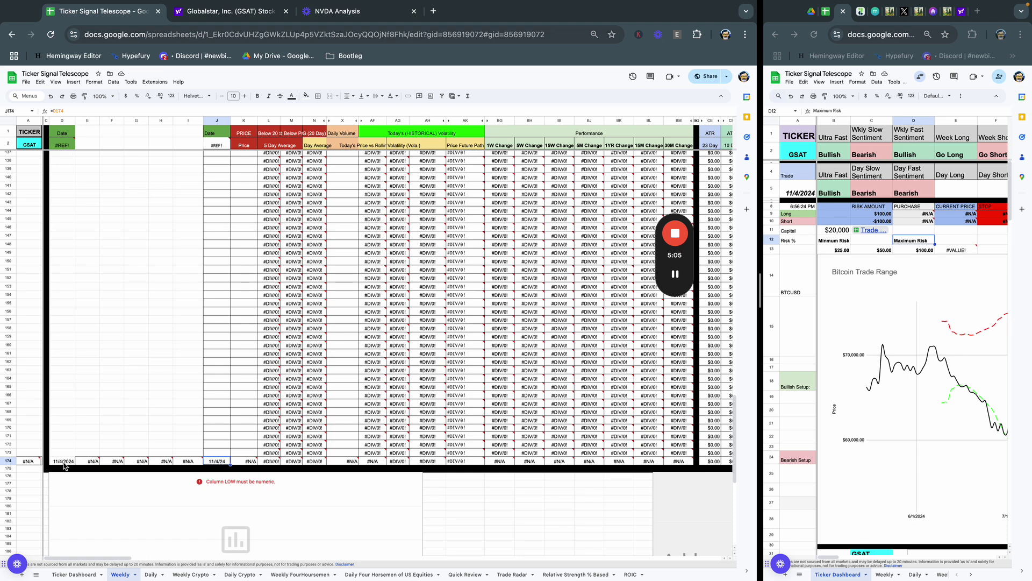
pyautogui.moveTo(63, 461); pyautogui.dragTo(201, 466)
pyautogui.write('11/1/2024\t1.09\t1.53\t1.03\t1.38\t214377118')
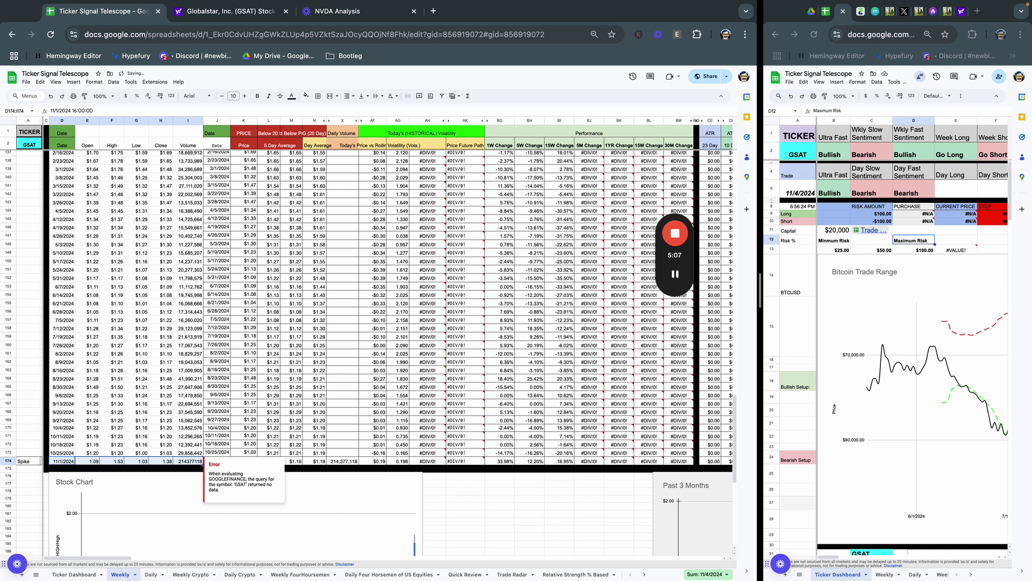
pyautogui.hscroll(3, 218, 419)
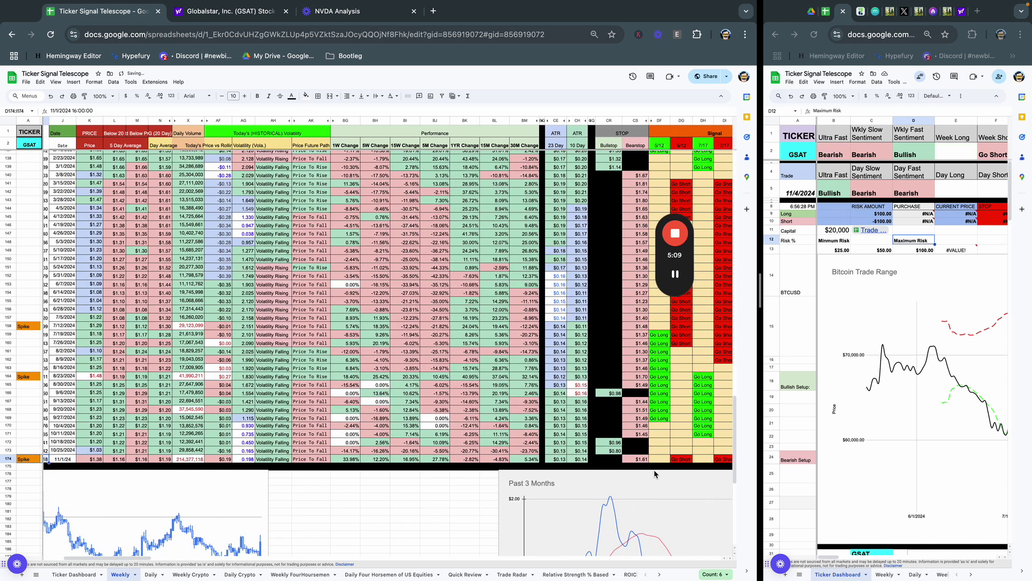
pyautogui.moveTo(640, 467); pyautogui.dragTo(620, 459)
# Check the refreshed volume spike signal in J6, then return to the Daily data table.
pyautogui.click(74, 575)
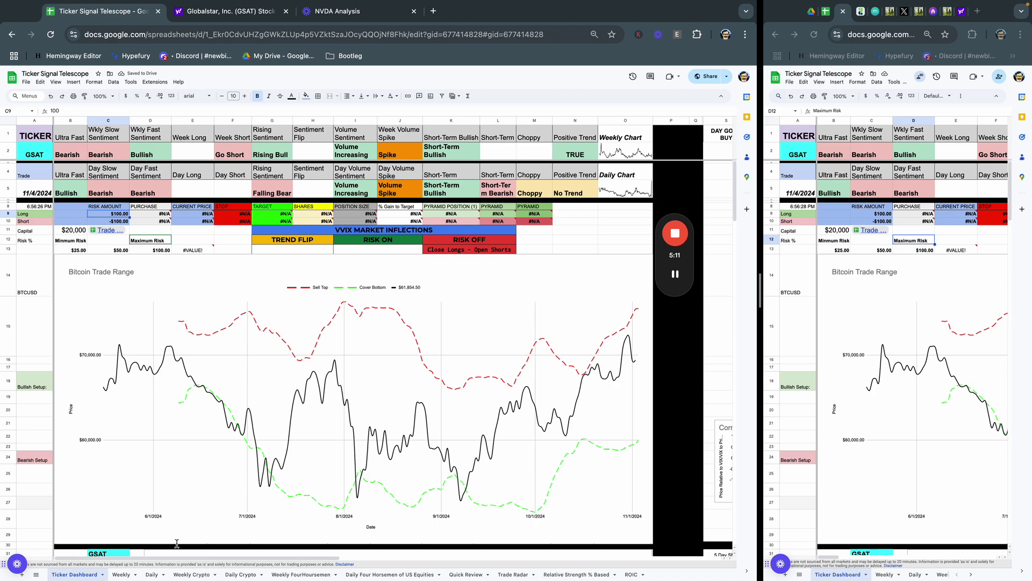
pyautogui.click(399, 199)
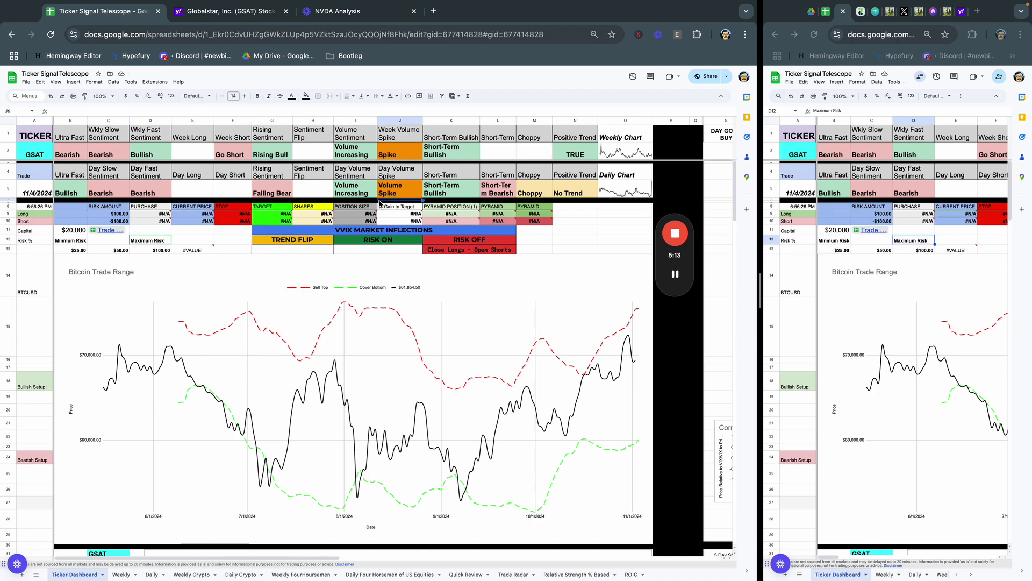
pyautogui.click(153, 574)
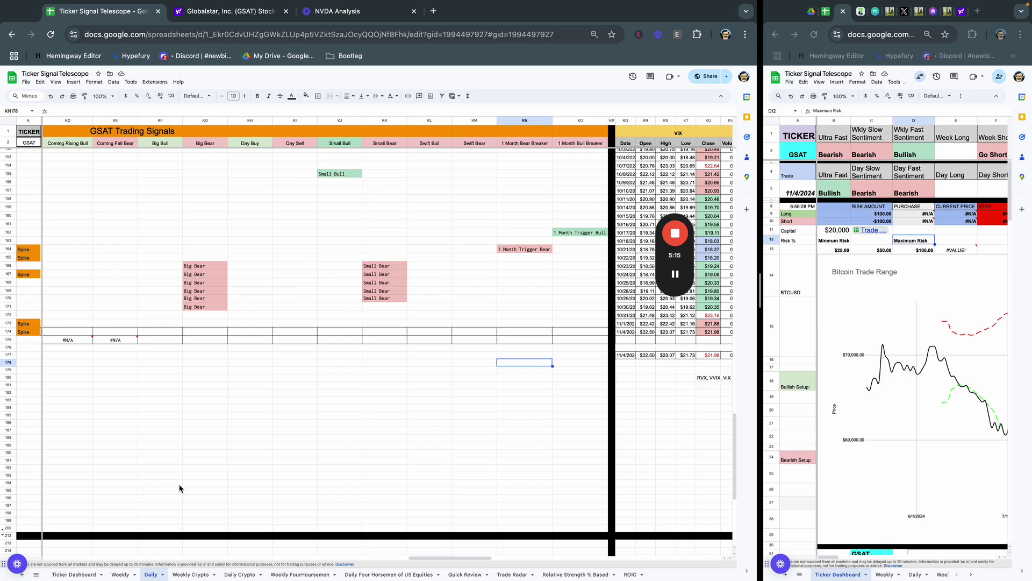
pyautogui.hscroll(-20, 180, 487)
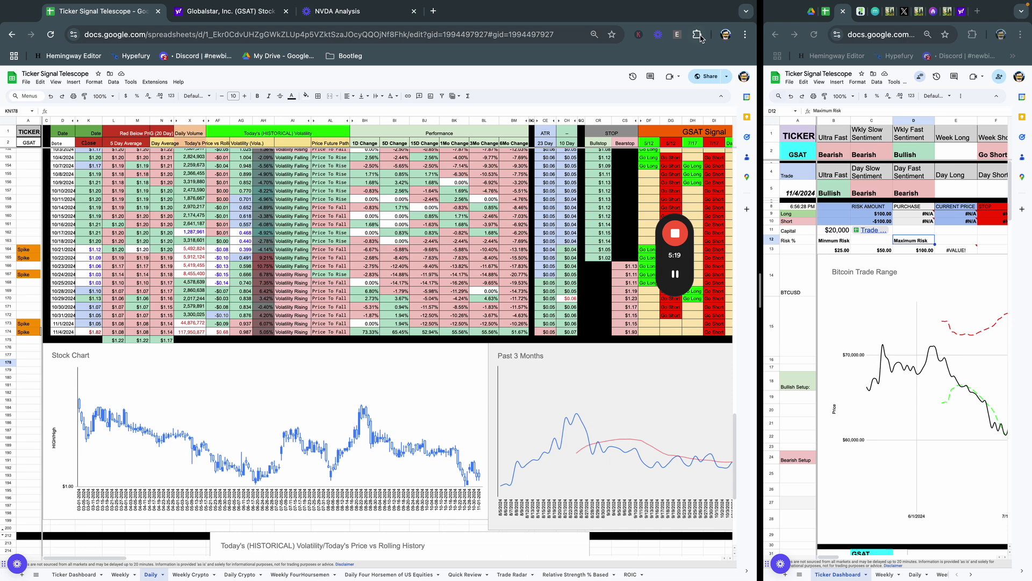
# Run an Evening Equity Insights study on the symbol GSAT.
pyautogui.click(678, 34)
pyautogui.click(550, 98)
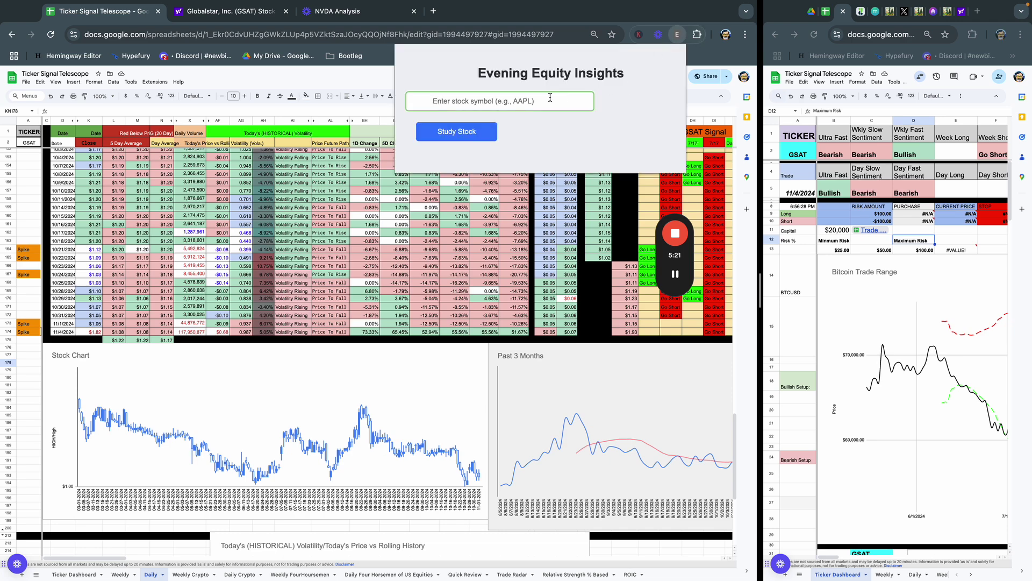
pyautogui.write('GSAT')
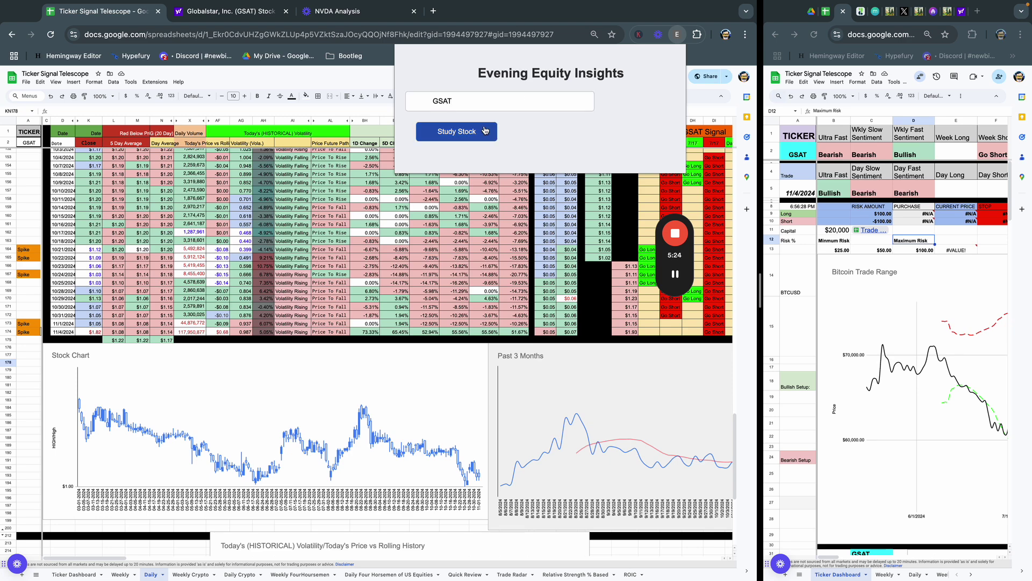
pyautogui.click(483, 134)
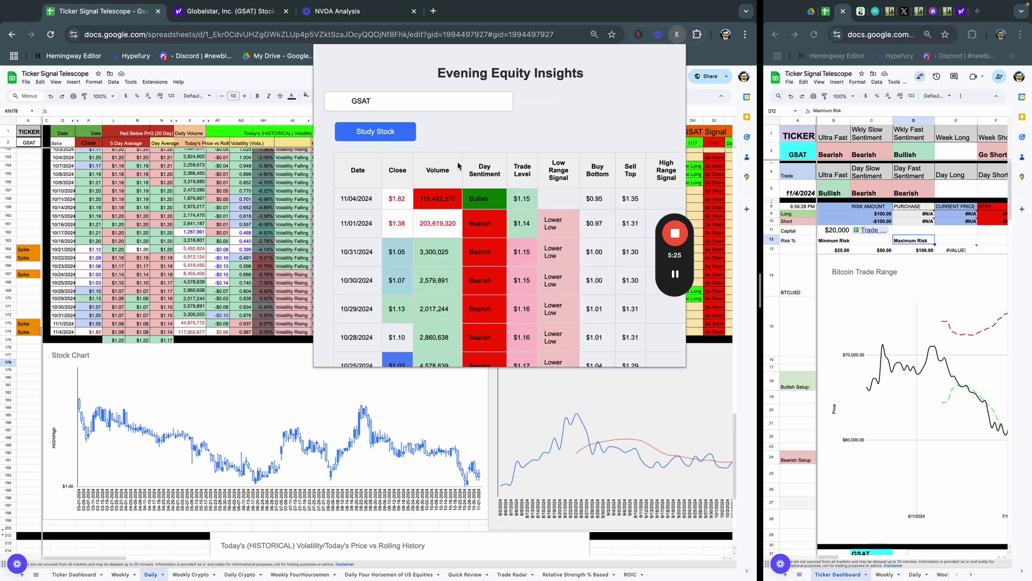
# Review GSAT's daily results table, marking then unmarking the $1.35 Sell Top level.
pyautogui.moveTo(682, 264); pyautogui.dragTo(42, 319)
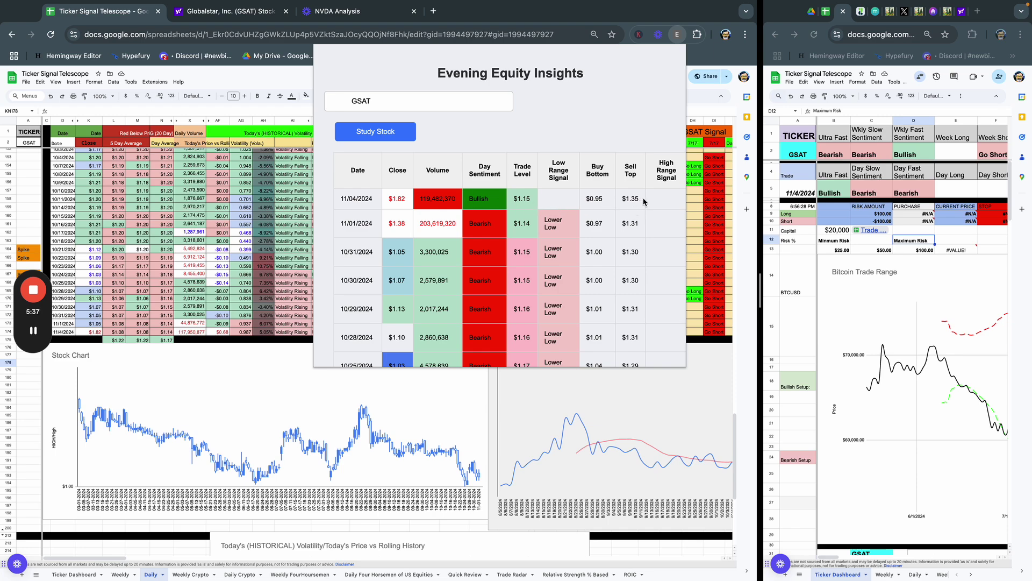
pyautogui.moveTo(644, 201); pyautogui.dragTo(622, 198)
pyautogui.click(620, 202)
# Close the GSAT results, go to Quick Review, and scroll down to the New Highs Newsletter banner.
pyautogui.click(515, 575)
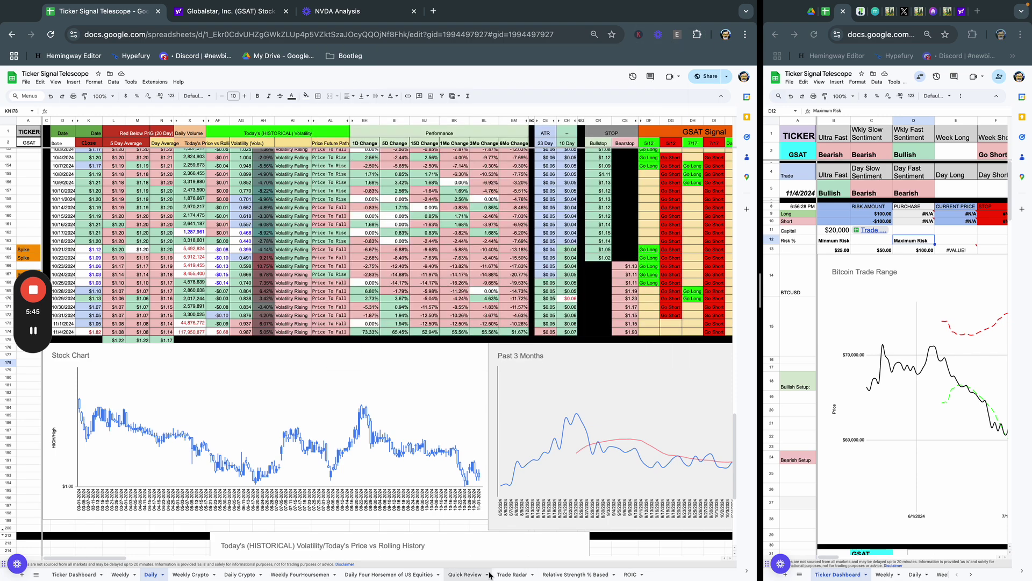
pyautogui.click(466, 574)
pyautogui.scroll(-10, 528, 456)
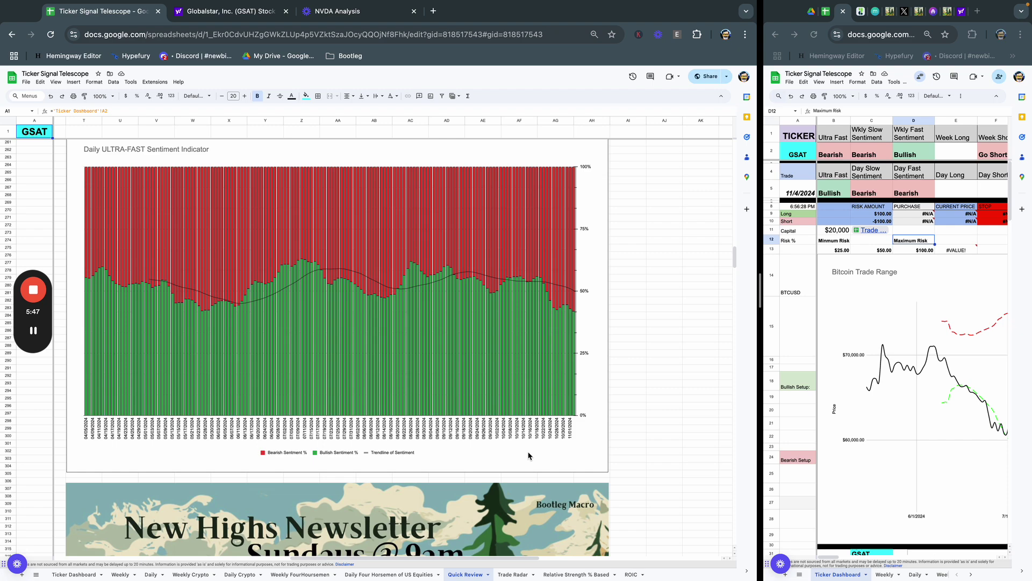
pyautogui.scroll(-3, 528, 456)
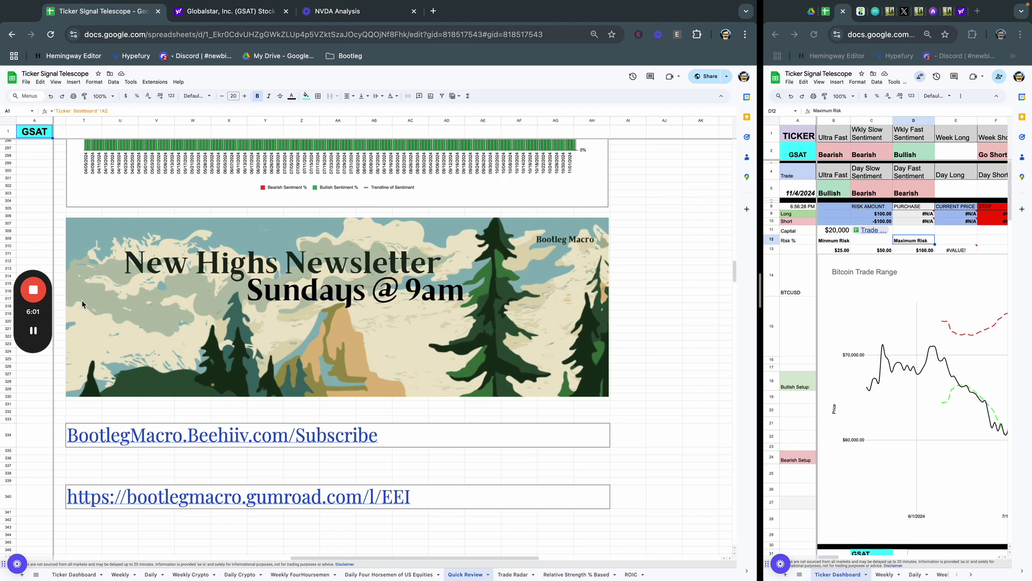
pyautogui.moveTo(33, 296)
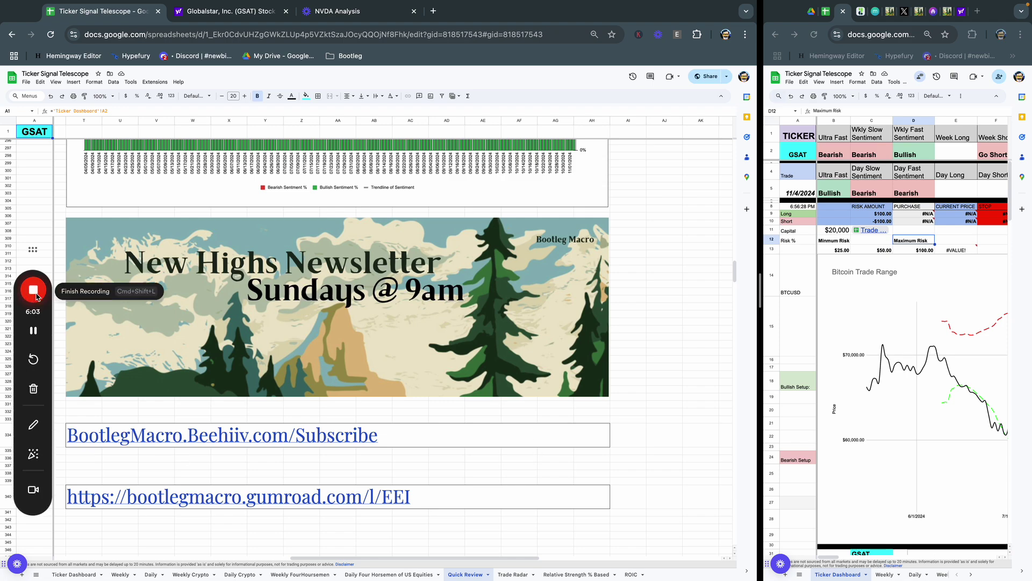